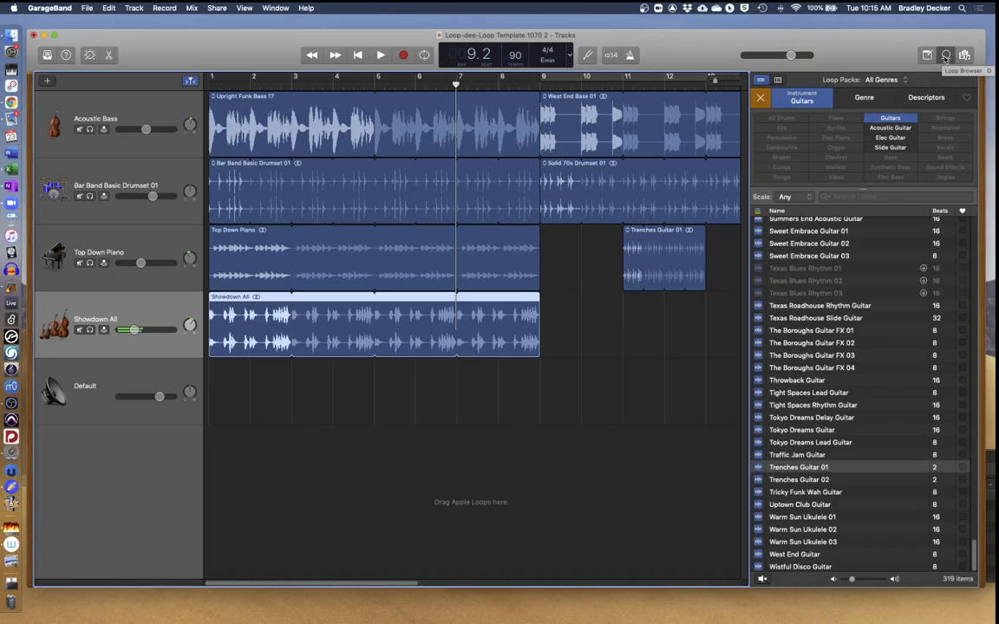
Close the loop browser so the arrangement shows through bar 17.
left_click(945, 56)
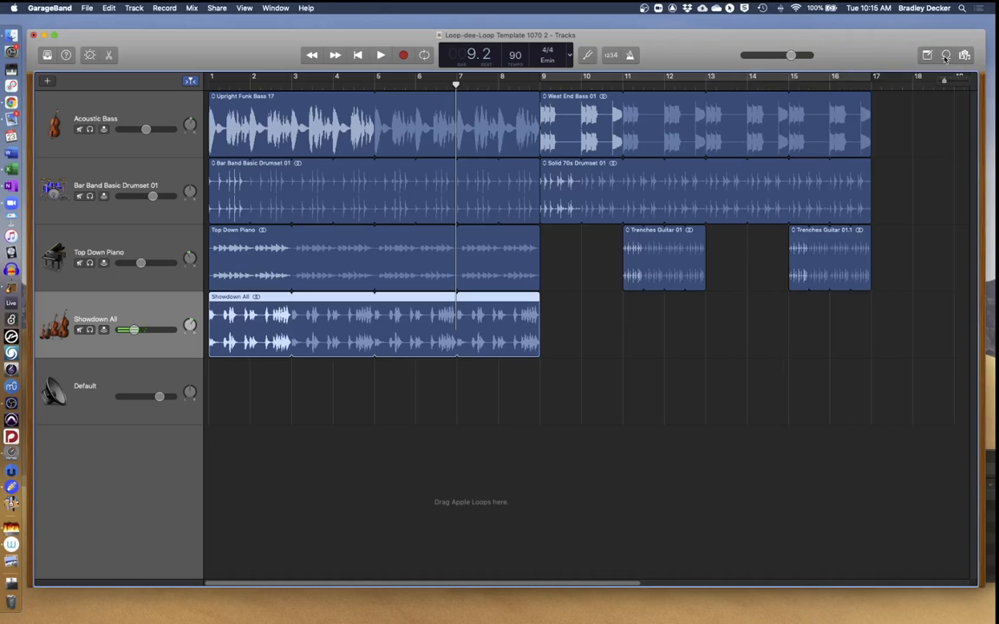
Reopen the loop browser beside the tracks, listing the 319 guitar loops.
left_click(945, 56)
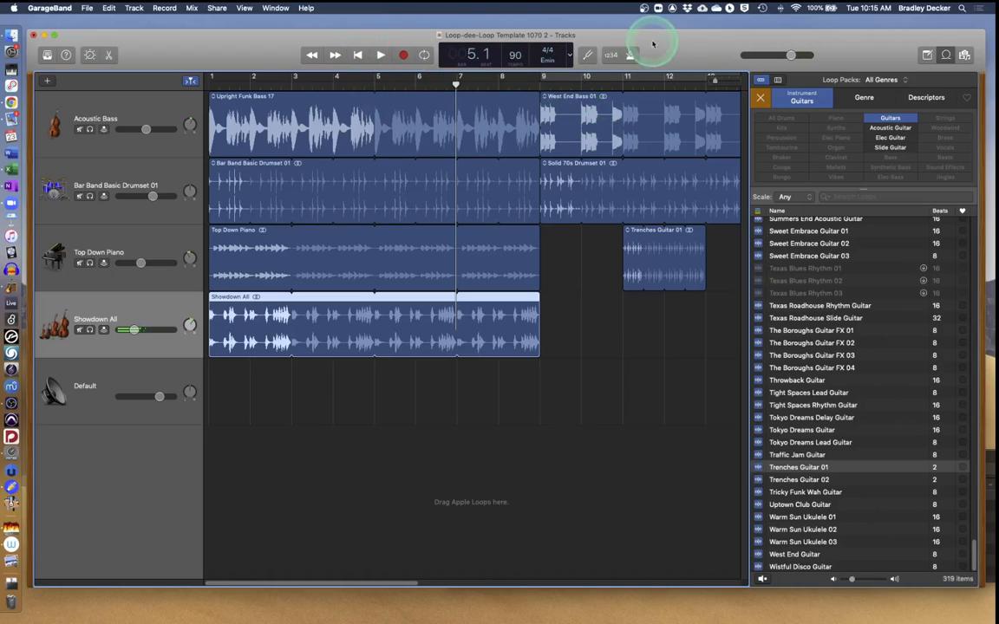
Nudge the project window and briefly play back the current arrangement.
left_click_drag(667, 45, 667, 37)
key("space")
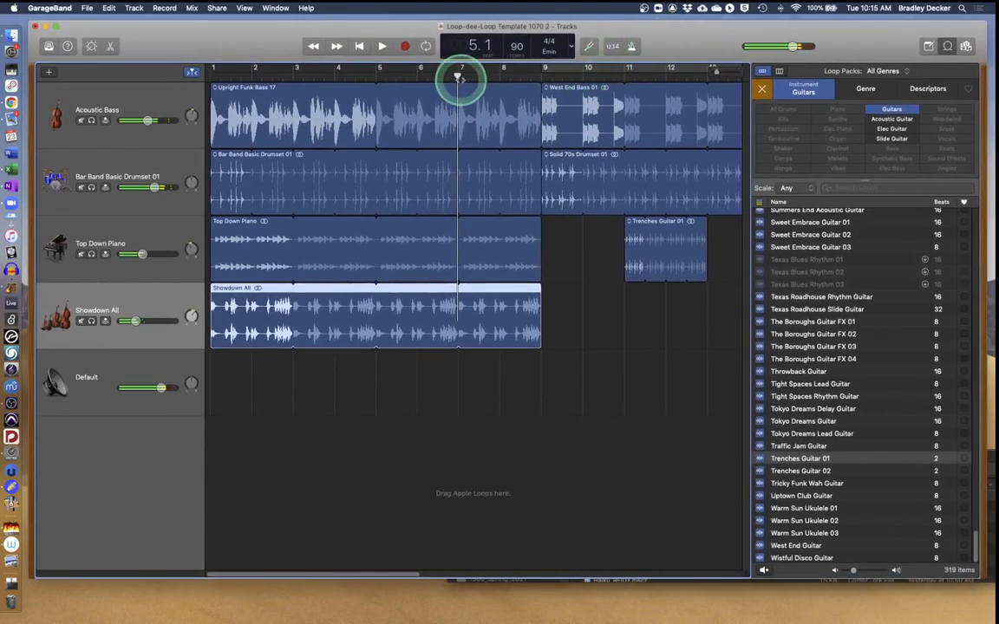
left_click(361, 51)
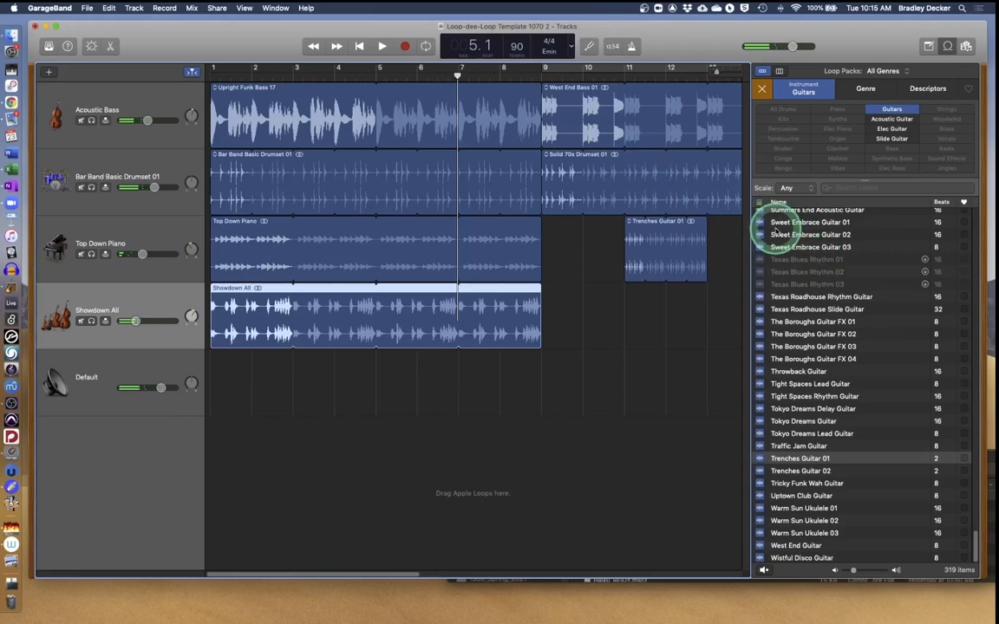
Filter the loops to Kits in the Urban genre and preview Late Shift Beat.
left_click(767, 91)
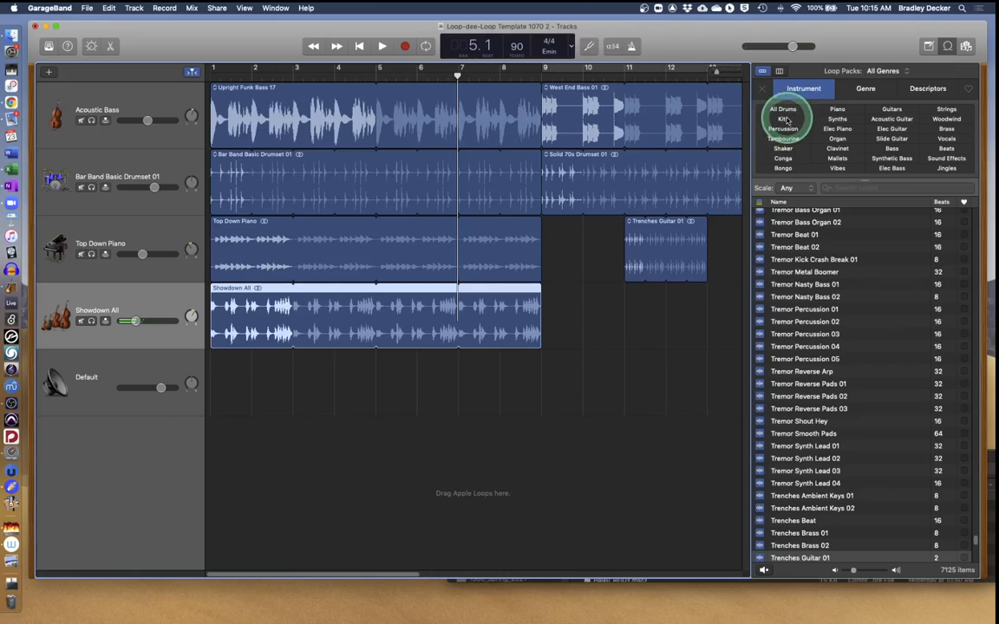
left_click(785, 120)
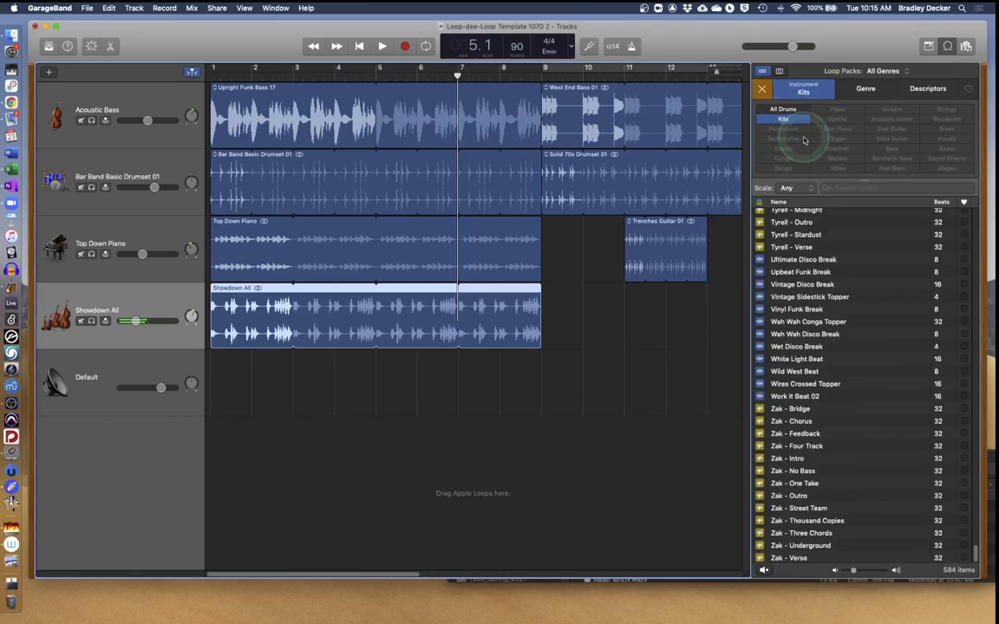
left_click(864, 91)
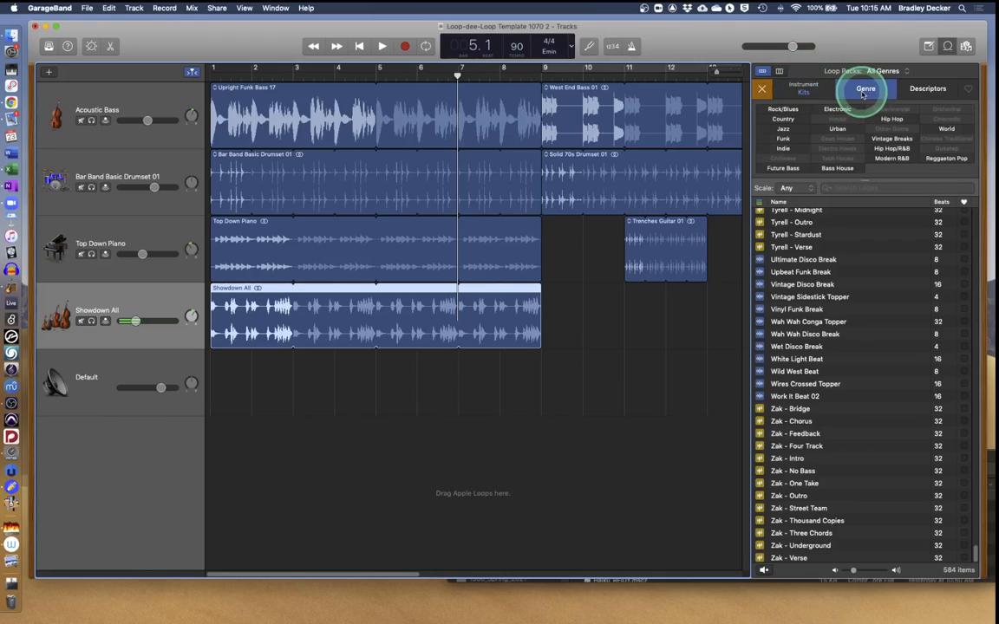
left_click(837, 128)
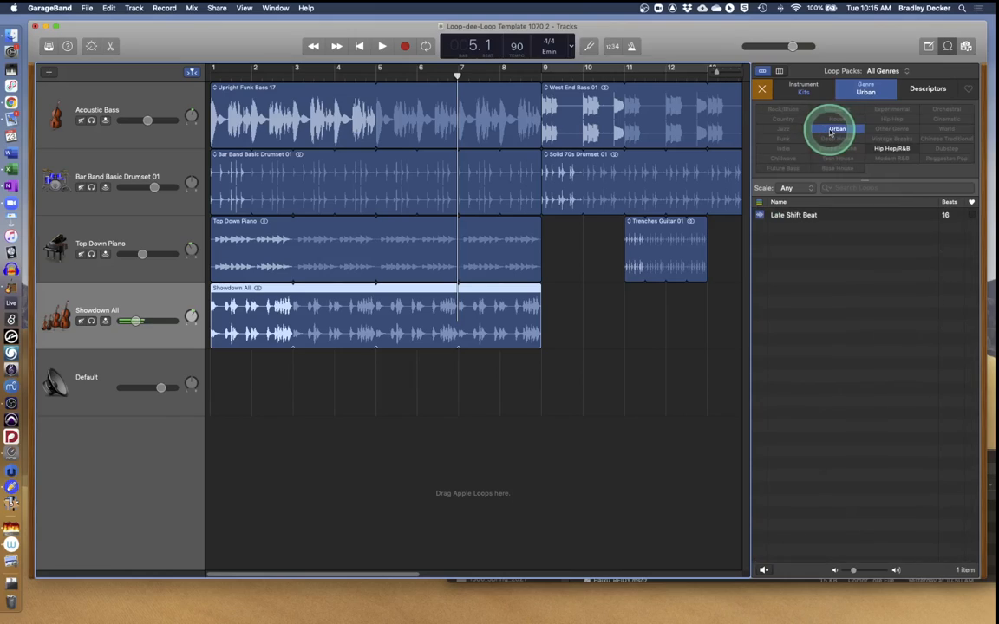
left_click(921, 92)
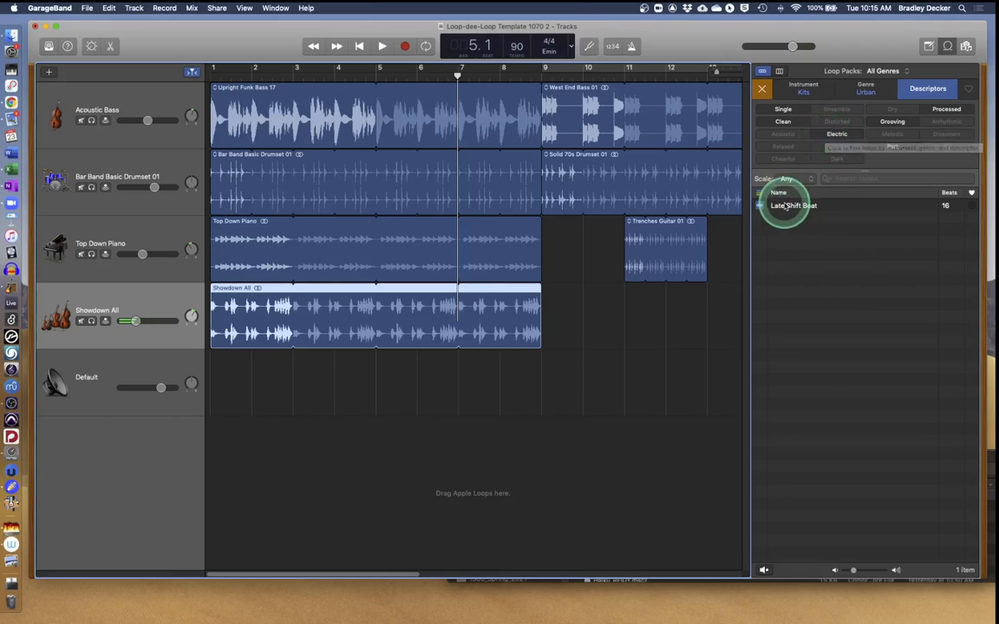
left_click(780, 206)
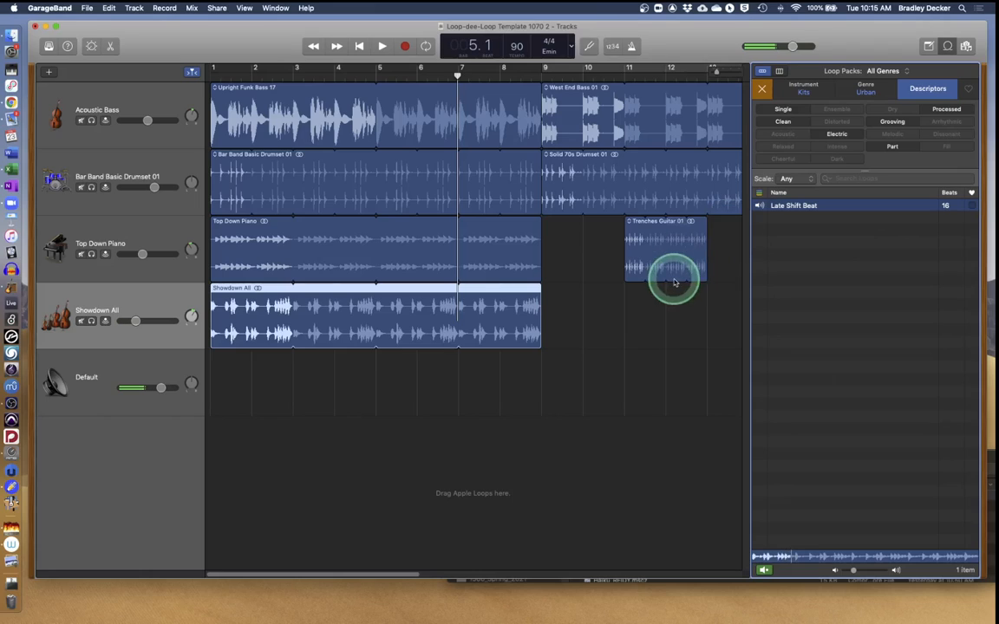
Lower the master volume to about -11 dB and drop Late Shift Beat in at bar 17.
left_click_drag(390, 575, 506, 582)
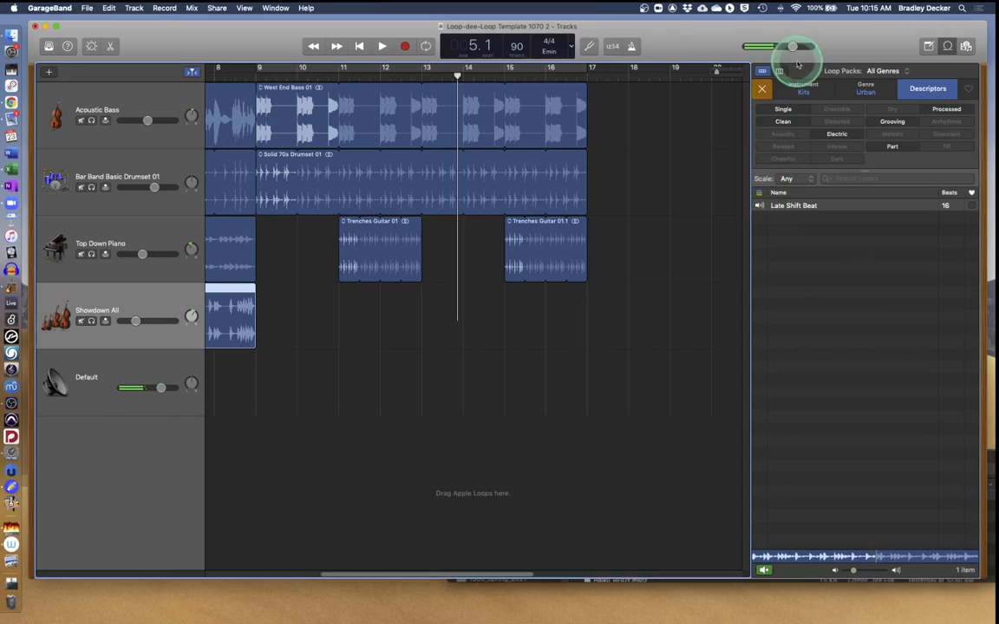
left_click_drag(792, 47, 754, 66)
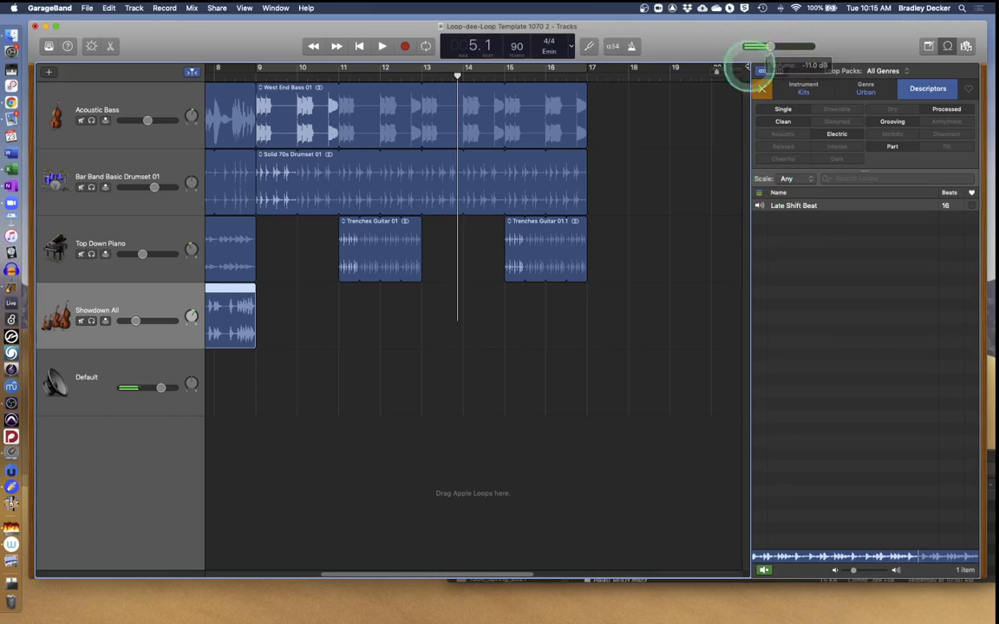
left_click_drag(780, 207, 591, 133)
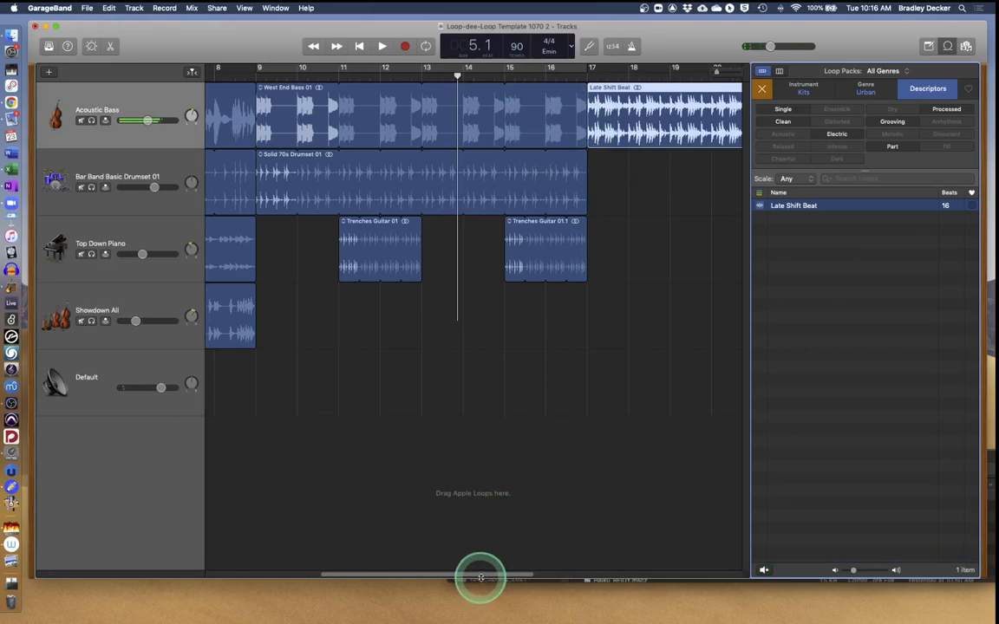
left_click_drag(481, 577, 594, 570)
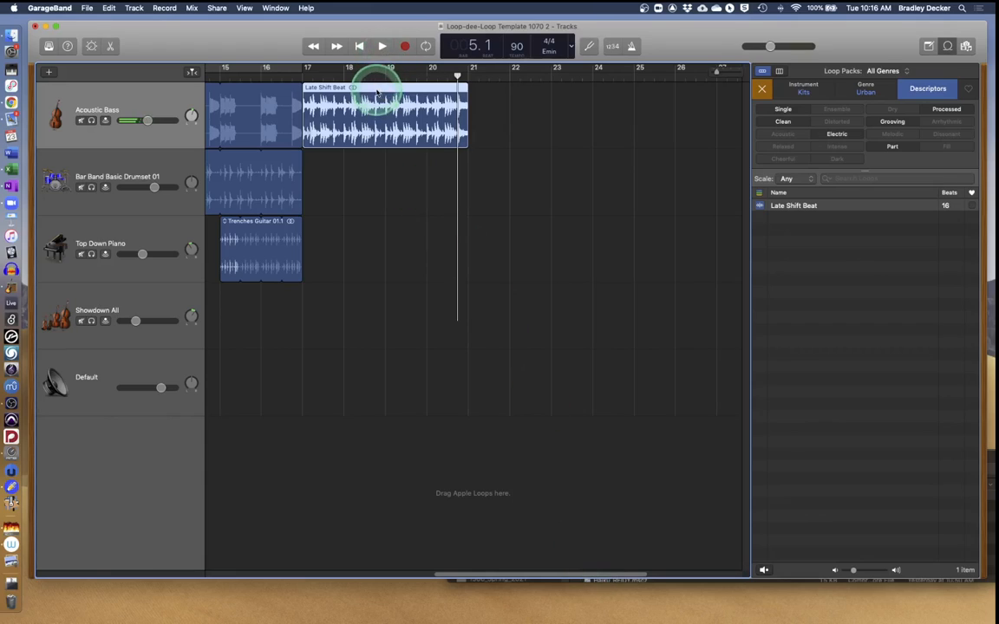
Move Late Shift Beat to the Bar Band Basic Drumset track, loop it to bar 25, cycle bars 17–25.
left_click_drag(377, 94, 374, 165)
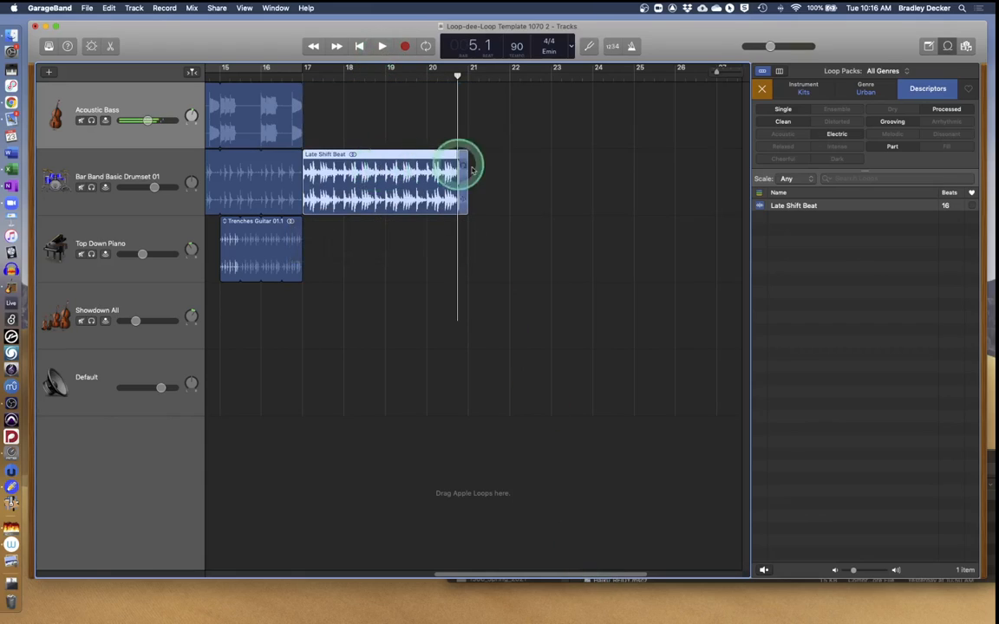
left_click_drag(468, 159, 510, 165)
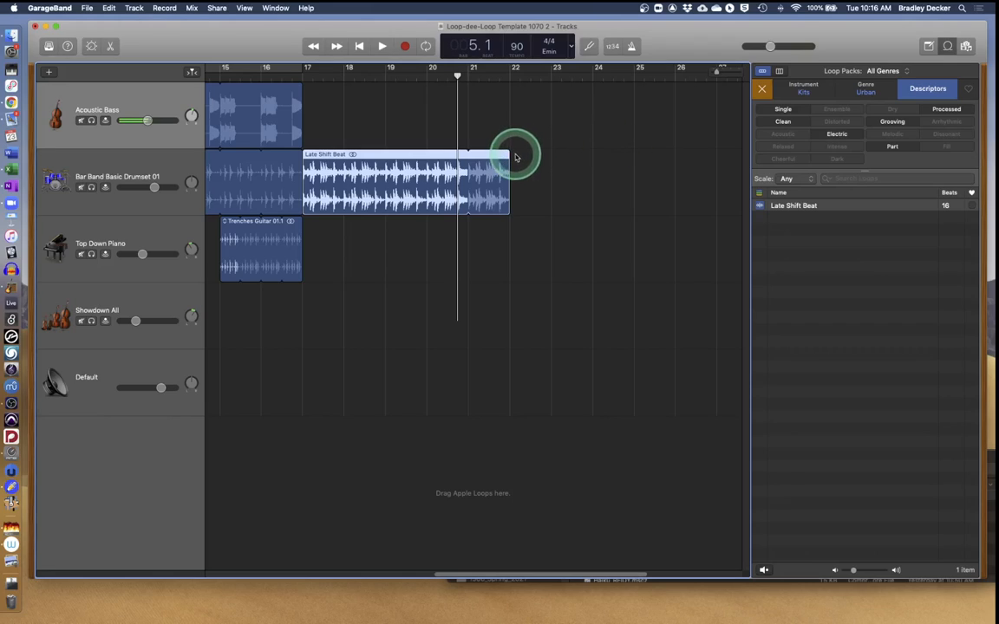
left_click_drag(508, 154, 633, 165)
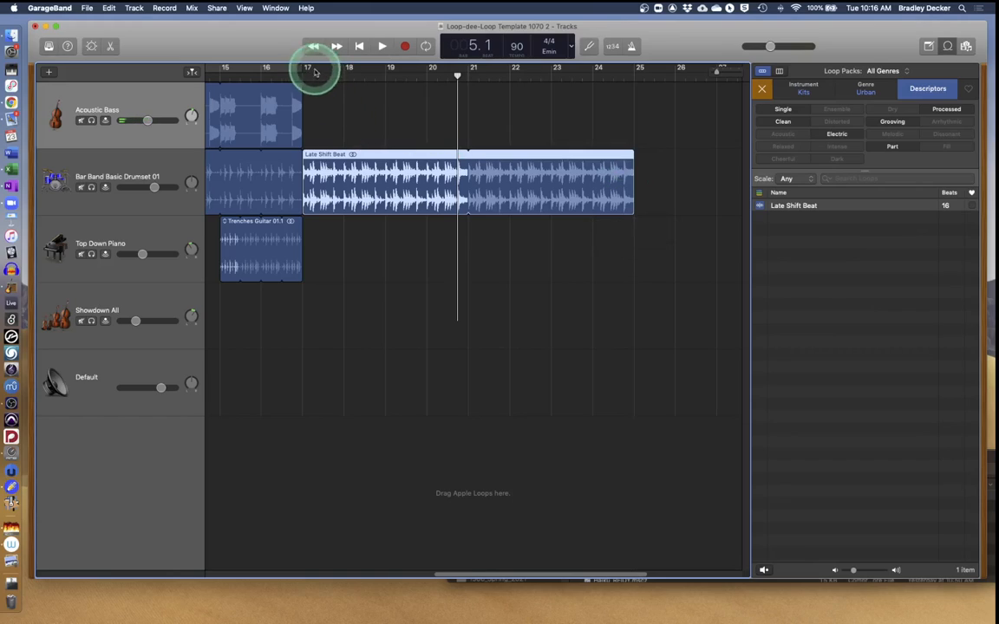
left_click(265, 67)
left_click_drag(245, 64, 575, 80)
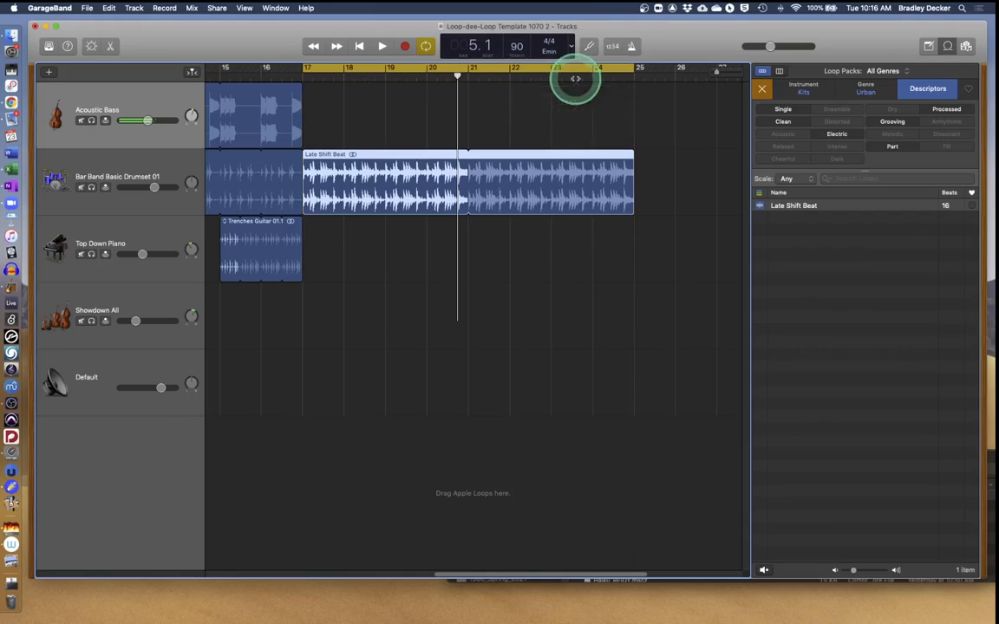
Play the bars 17–25 cycle, then reset the loop filters and show only Synths loops.
key("space")
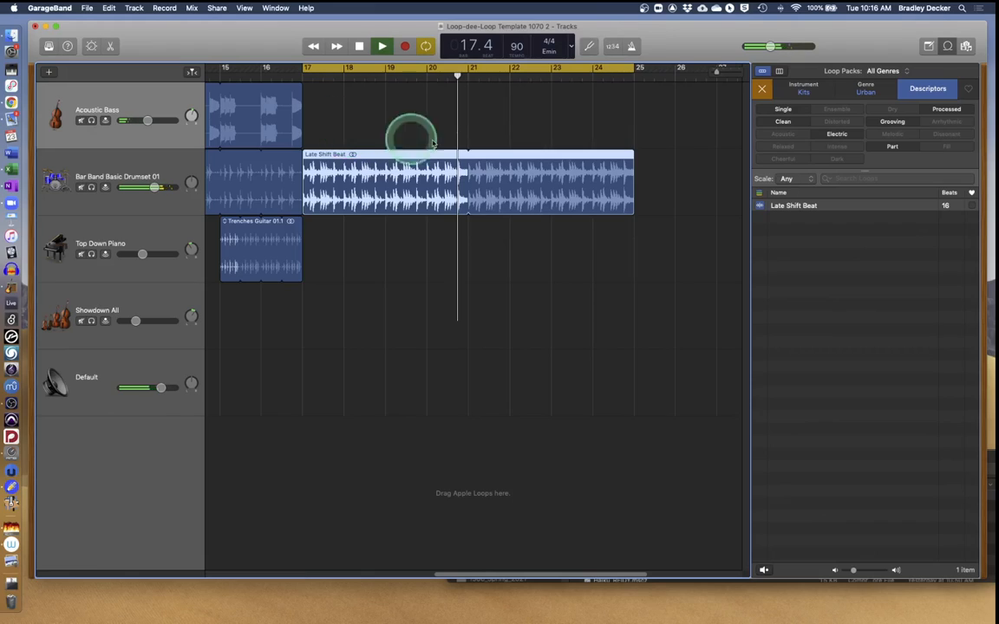
left_click(761, 90)
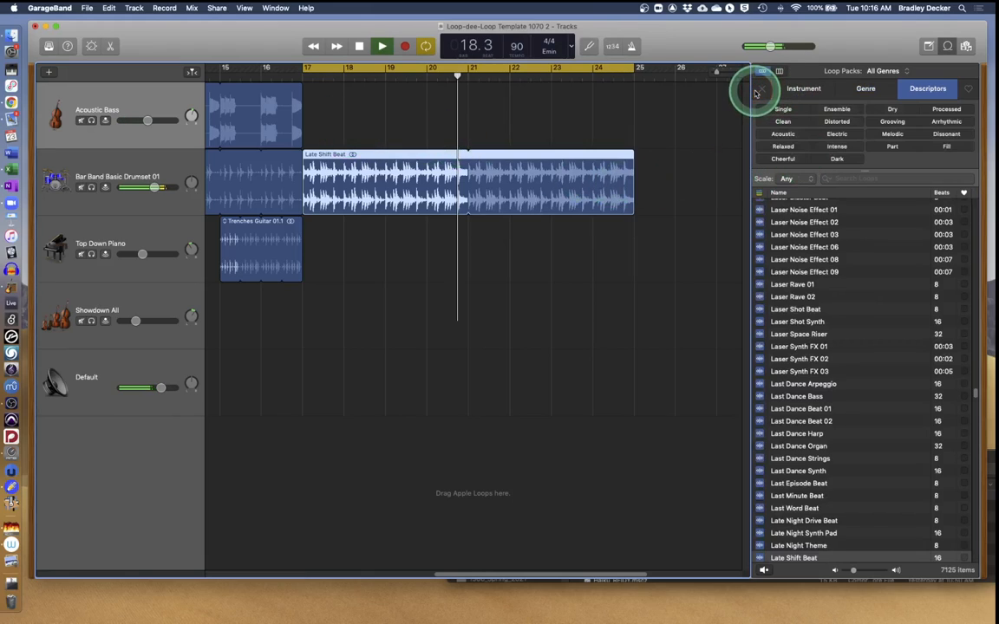
key("space")
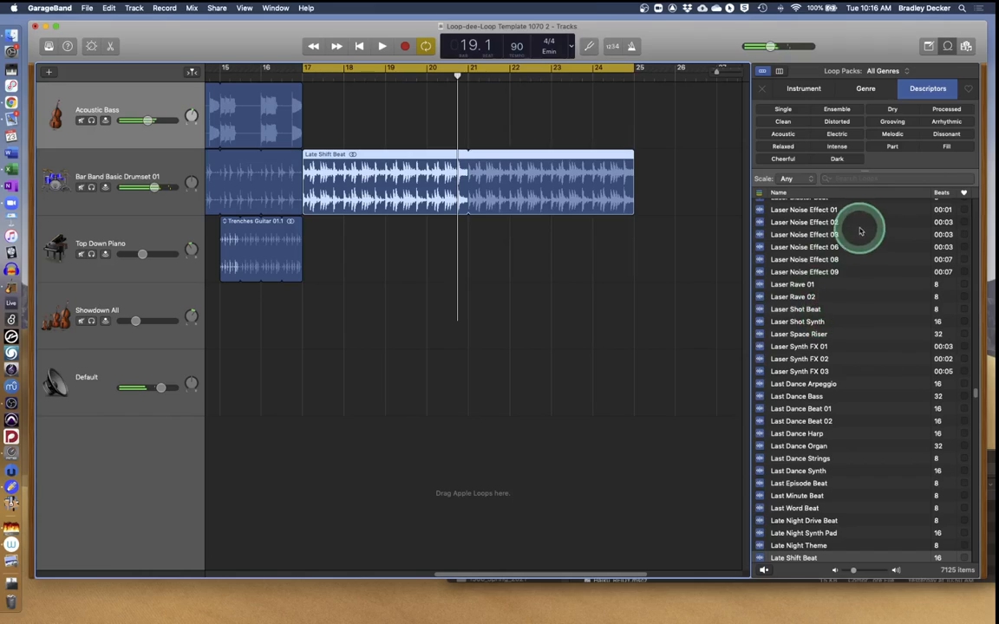
left_click(801, 89)
left_click(854, 90)
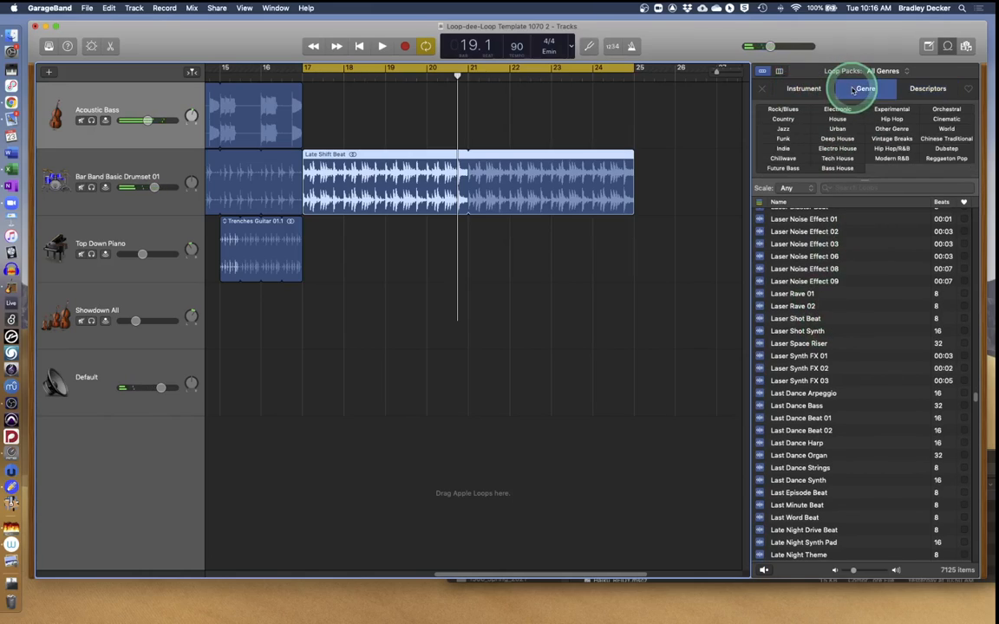
left_click(794, 89)
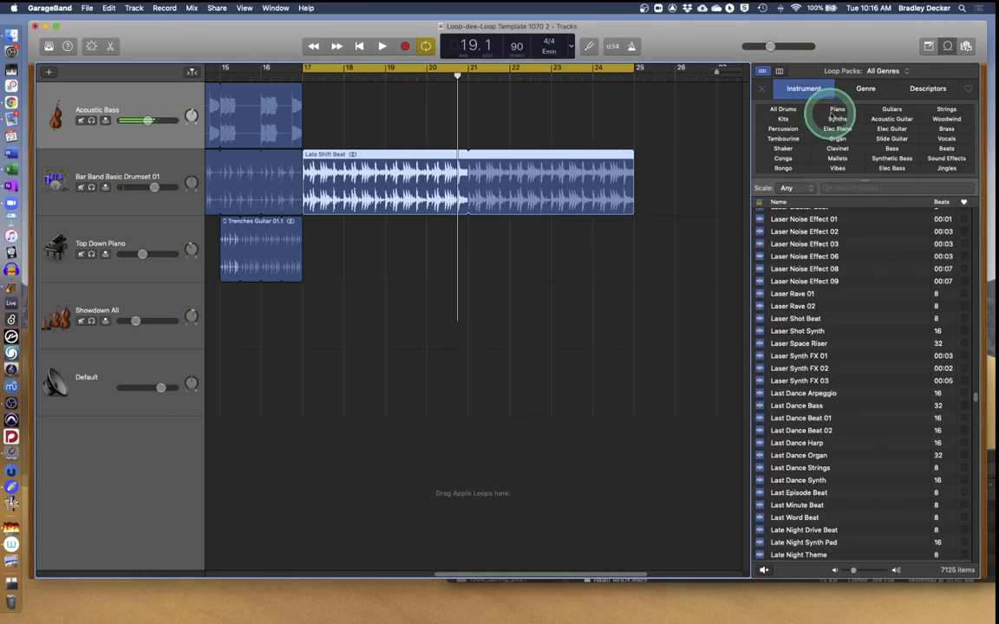
left_click(837, 120)
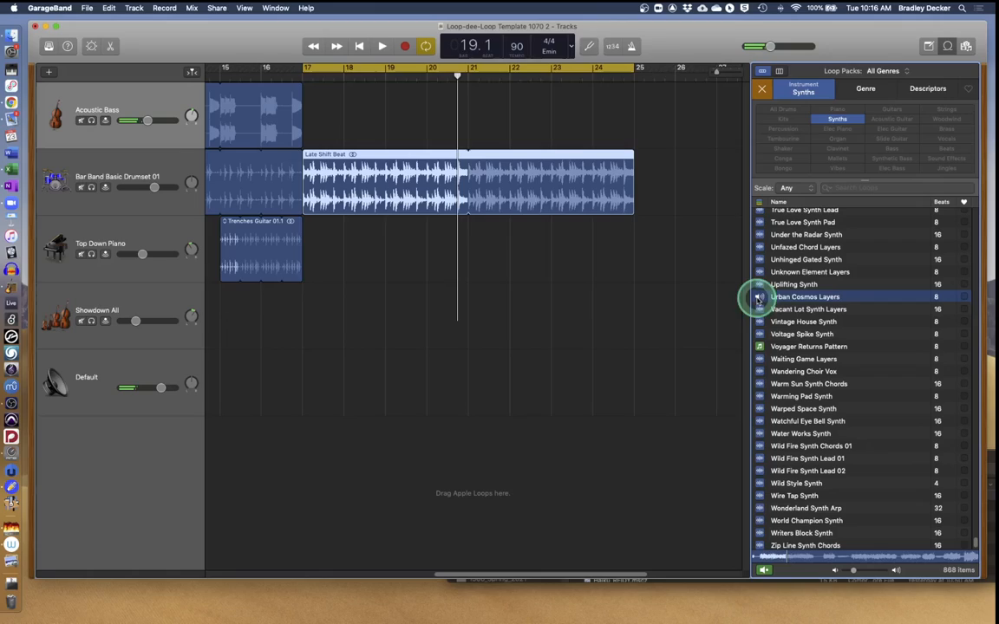
Place Urban Cosmos Layers on the Top Down Piano track at bar 17, looped to bar 25, and play.
left_click_drag(761, 299, 311, 242)
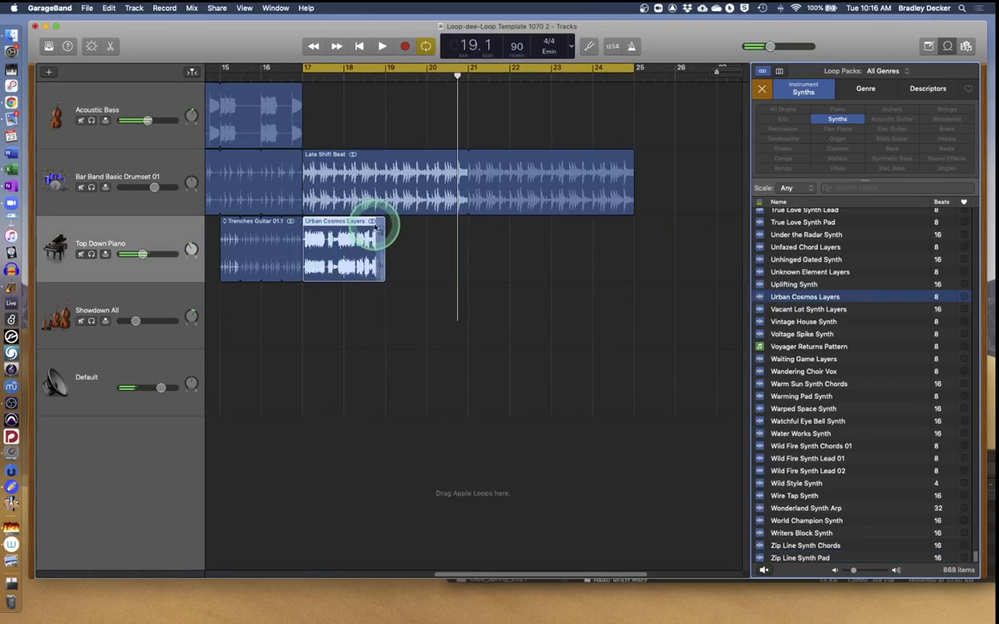
left_click_drag(383, 227, 632, 241)
key("space")
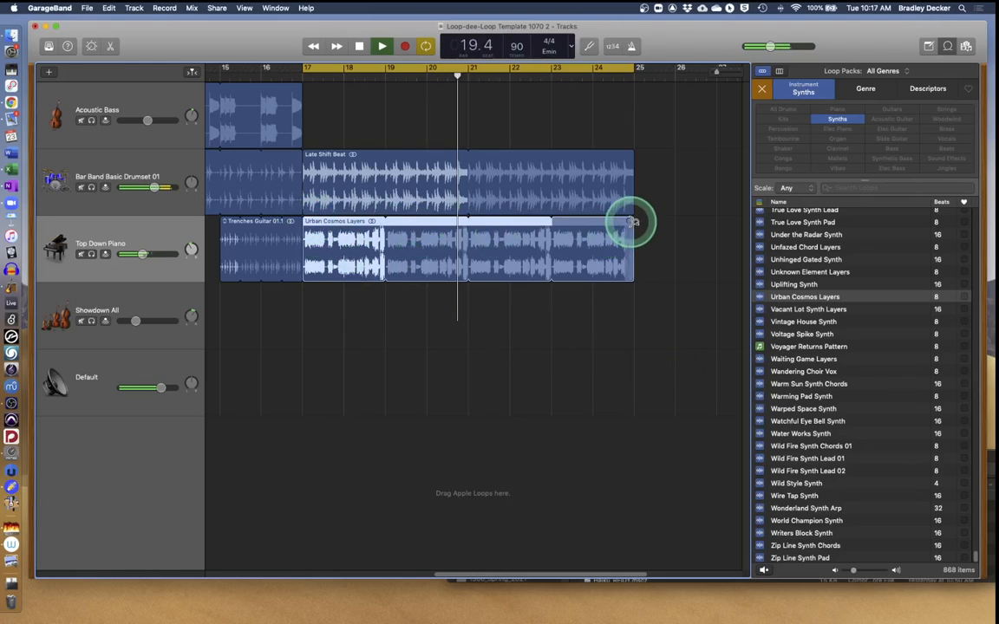
left_click(760, 262)
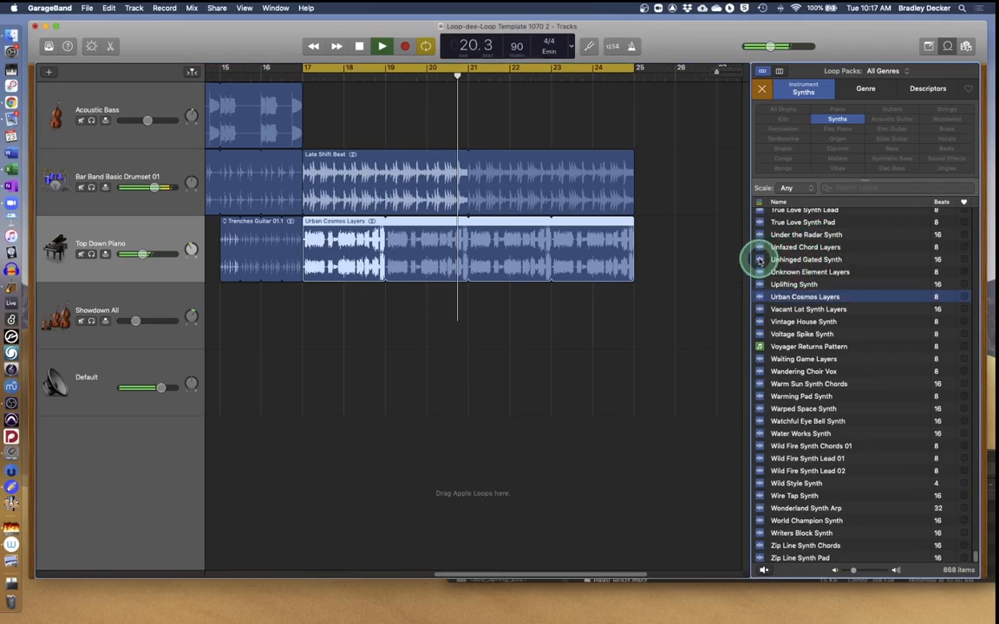
Place Unhinged Gated Synth on the Acoustic Bass track at bar 17, looped out to bar 25.
left_click_drag(760, 261, 373, 109)
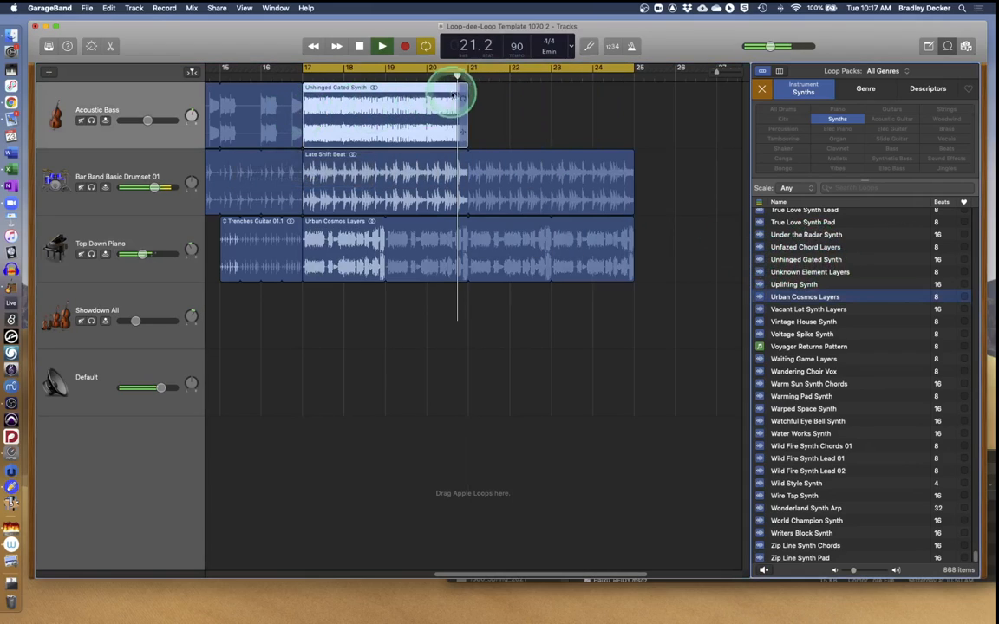
key("space")
left_click_drag(466, 89, 633, 100)
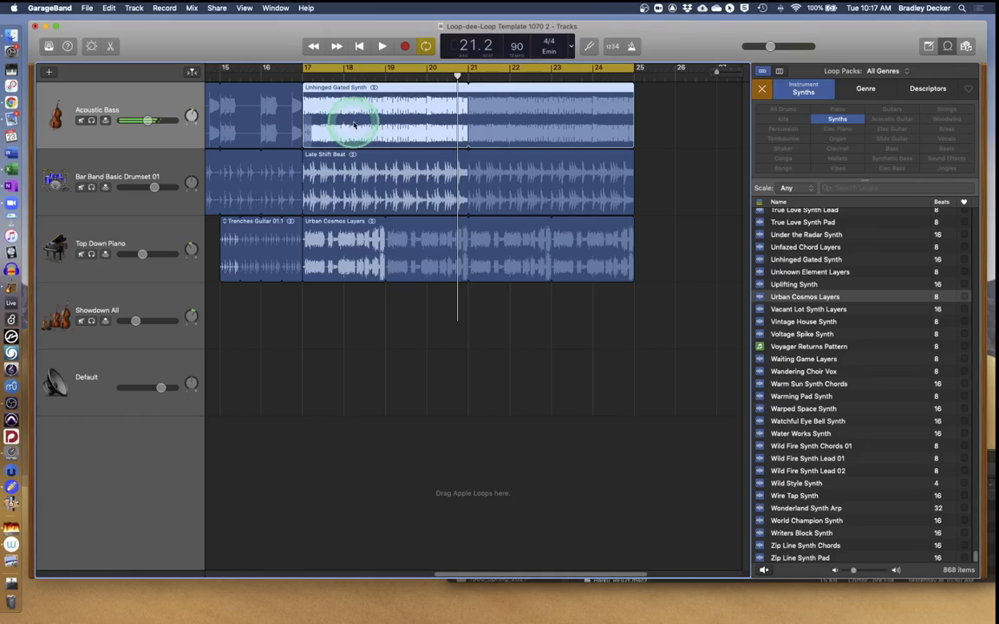
Add two Acoustic Bass volume automation points near bar 17, dropping the level after them.
key("a")
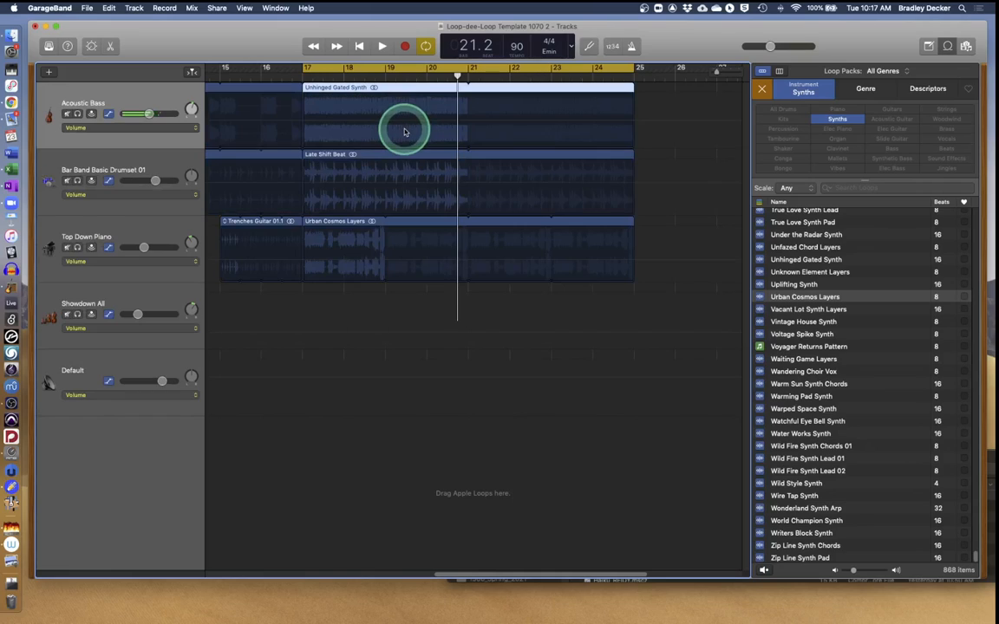
key("space")
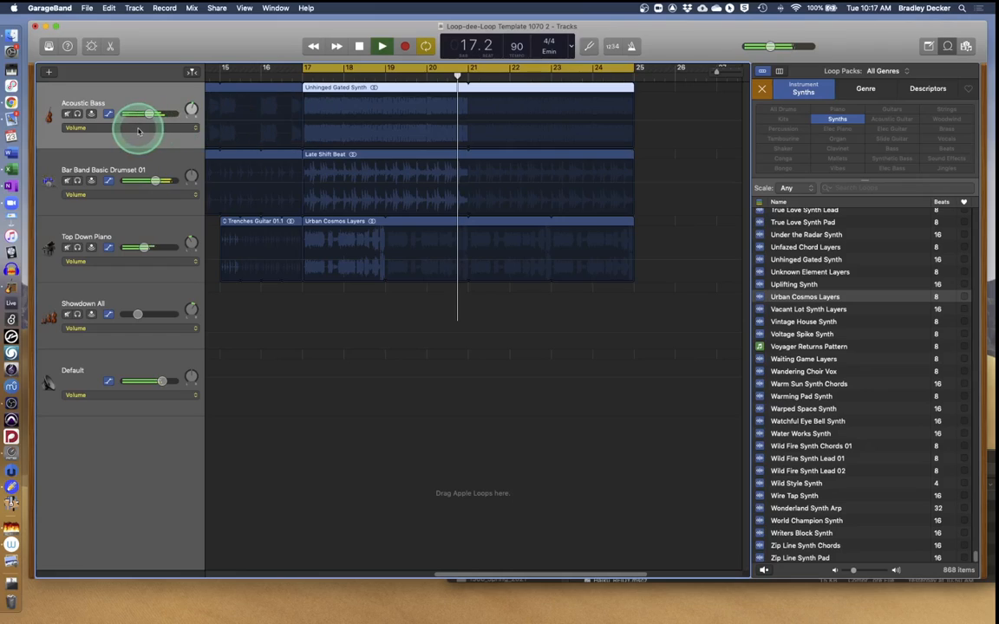
left_click(297, 125)
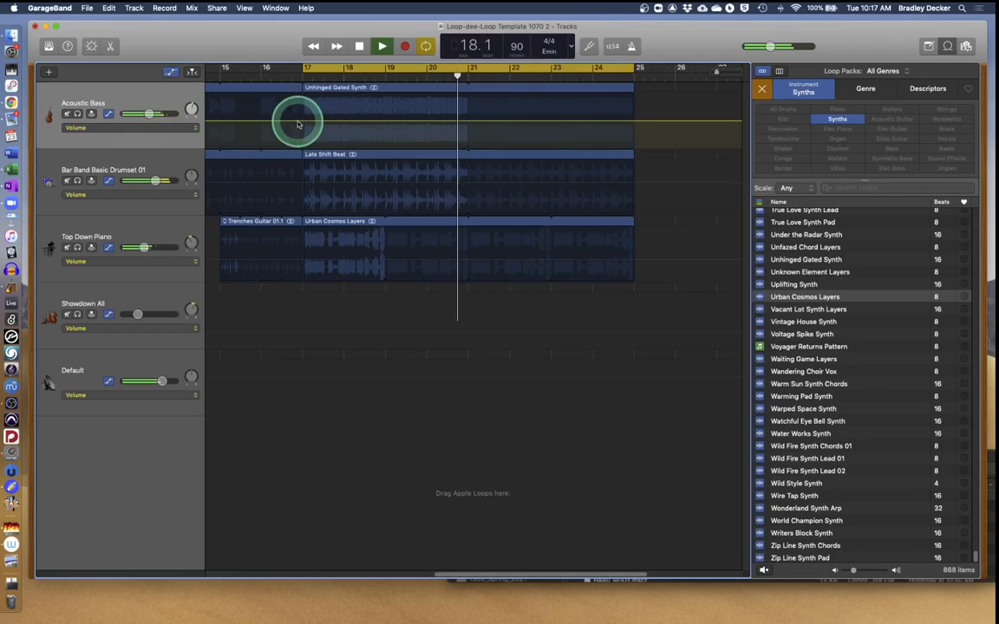
left_click(303, 123)
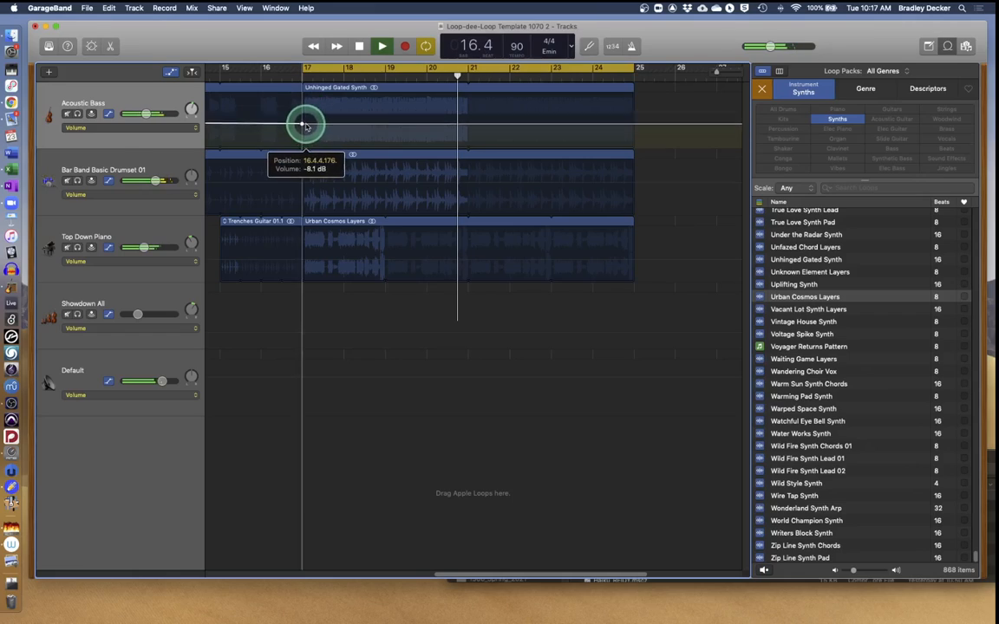
left_click(310, 122)
left_click_drag(311, 121, 306, 128)
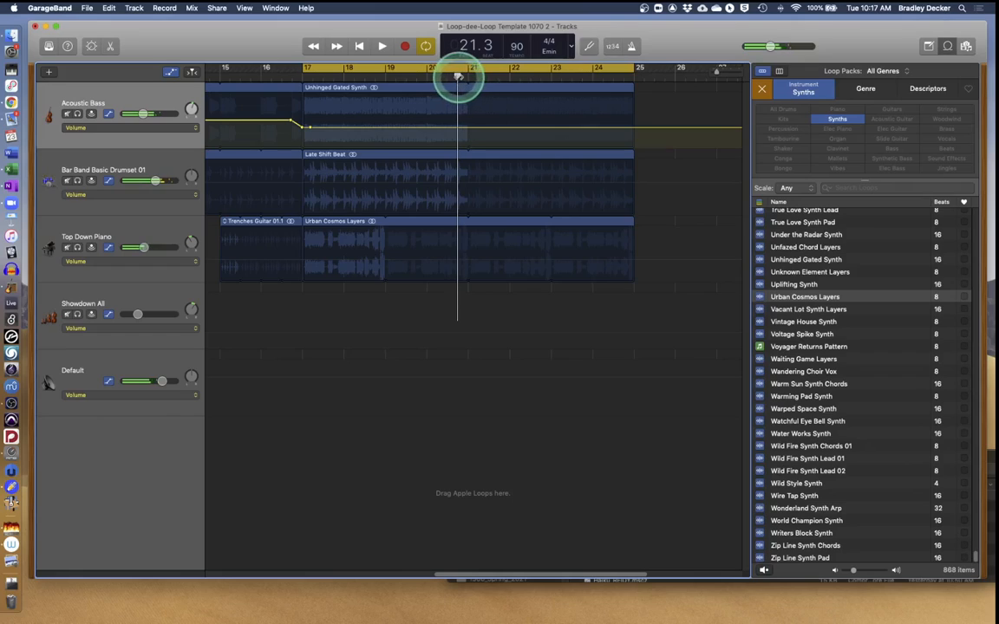
left_click_drag(458, 77, 316, 81)
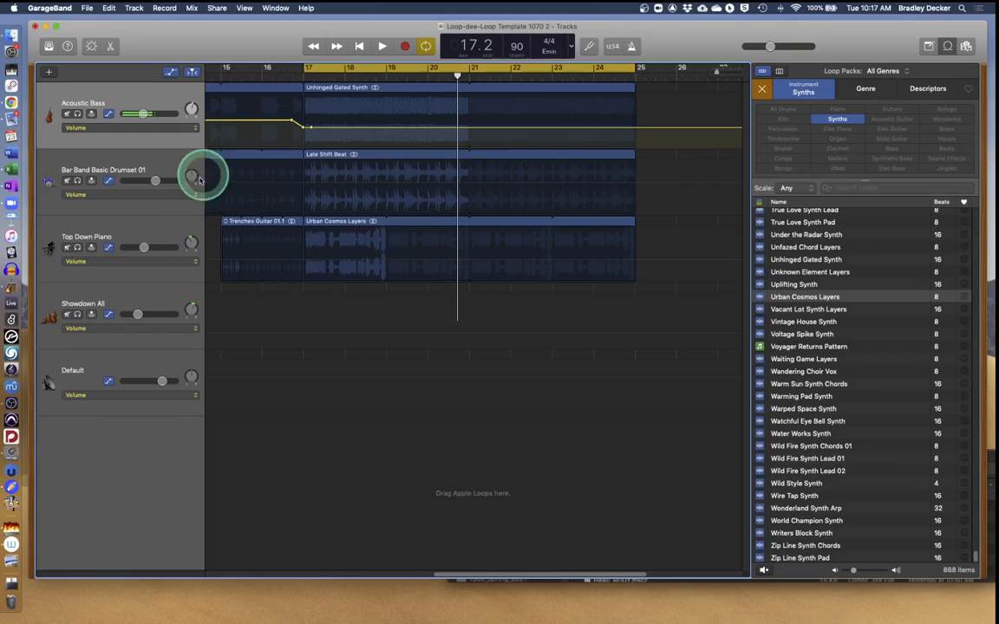
left_click(142, 101)
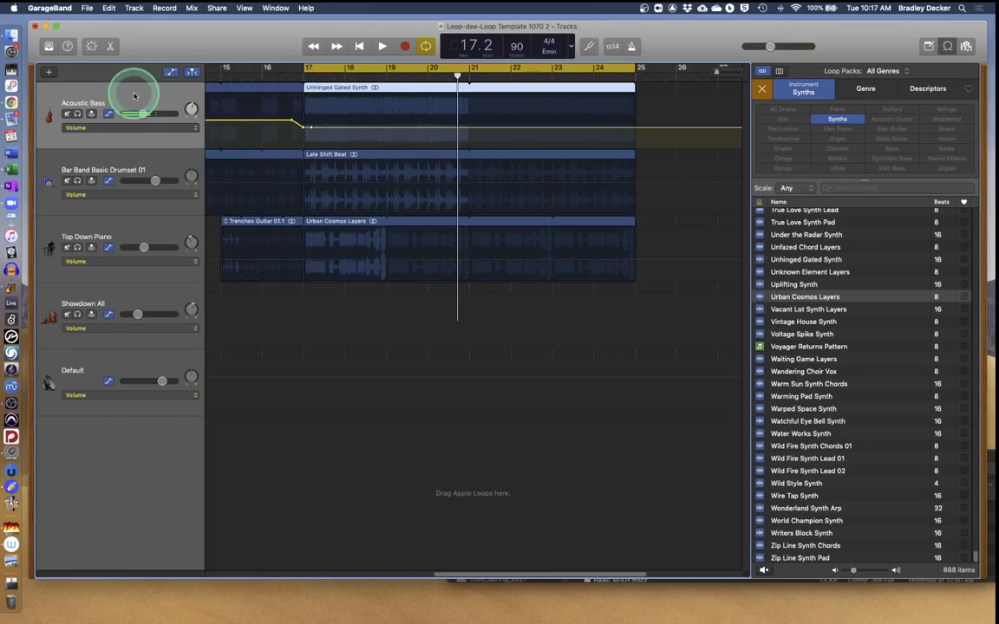
Insert a Fuzz-Wah plug-in on Acoustic Bass and load the Cry Baby Wah-Wah preset.
left_click(91, 46)
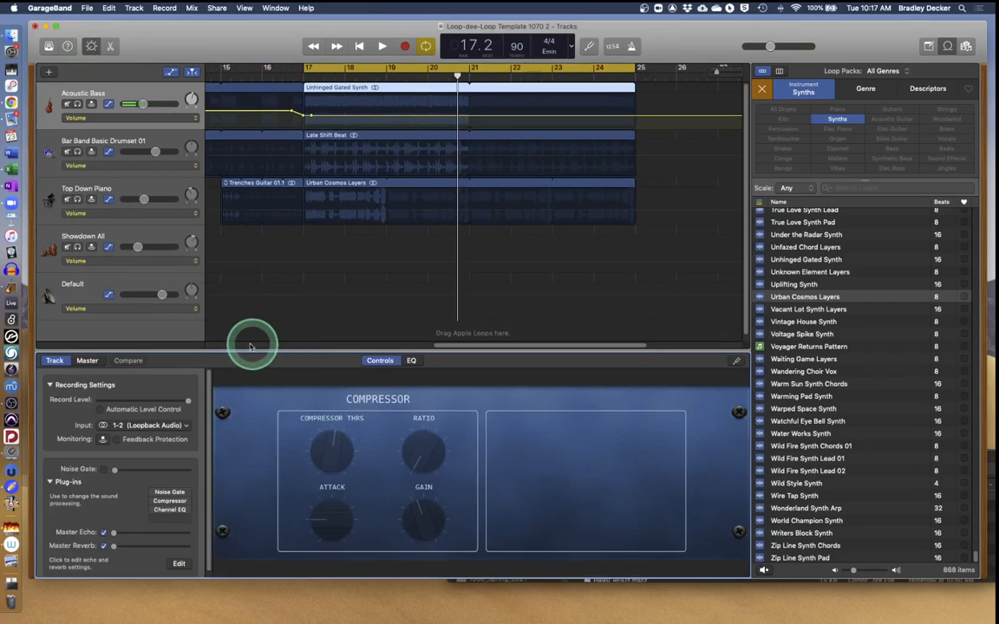
left_click(165, 519)
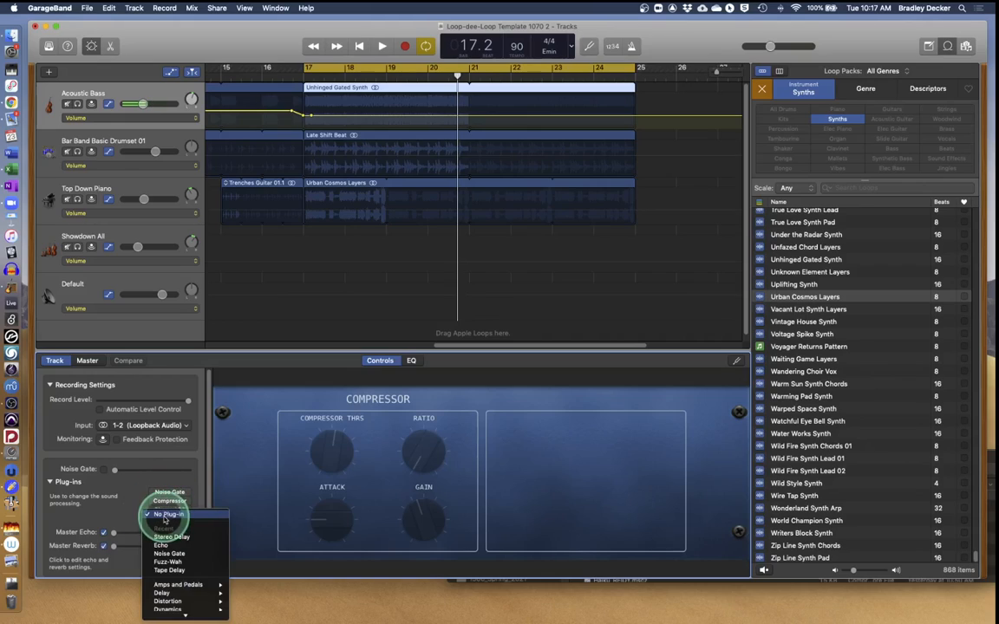
left_click(167, 562)
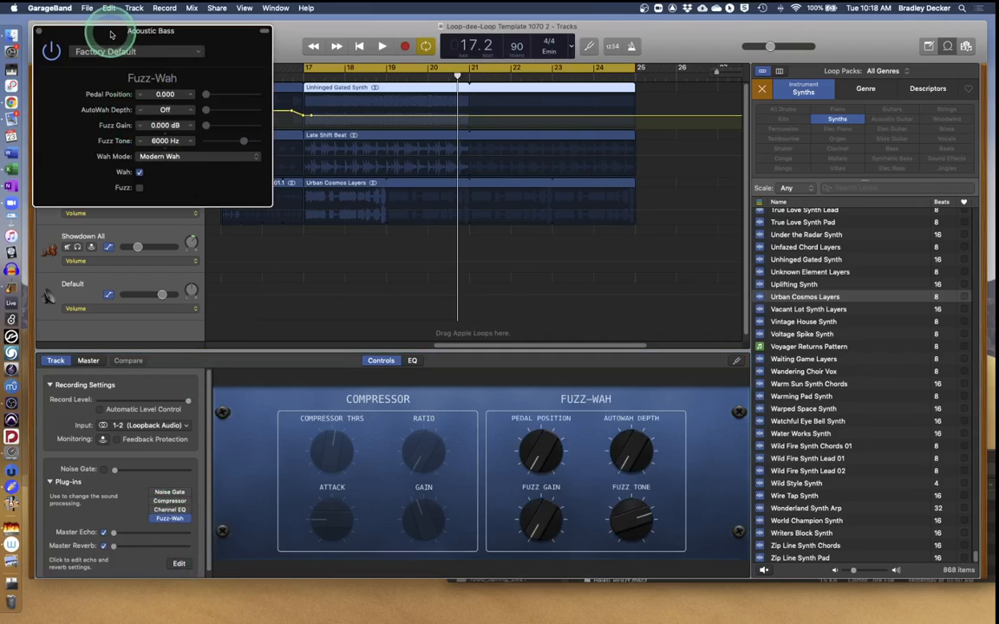
left_click_drag(111, 35, 286, 228)
left_click(273, 244)
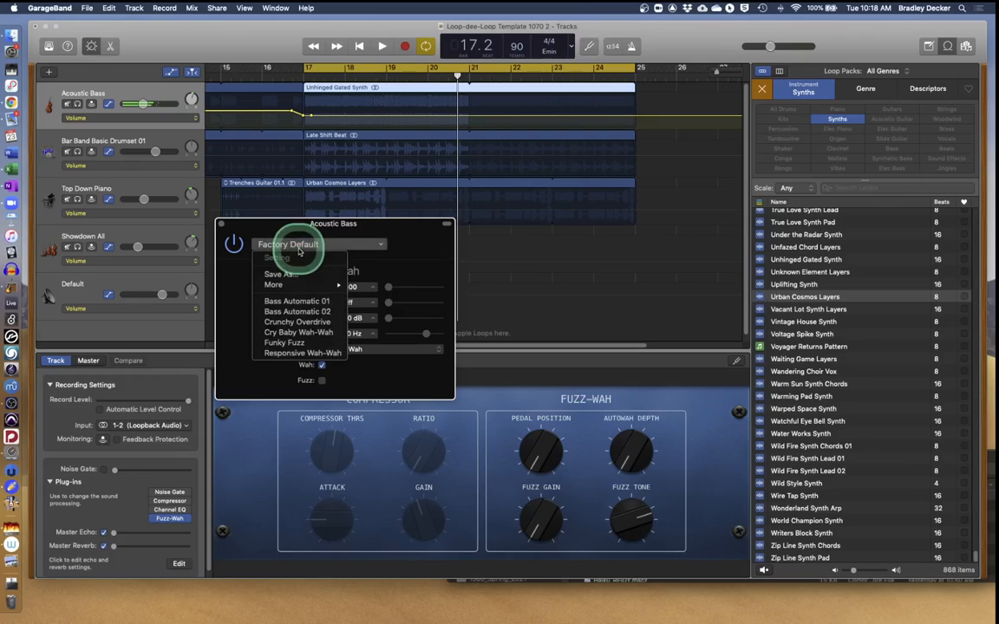
left_click(305, 335)
Play from bar 17 to hear the wah, then close the plug-in window and Smart Controls.
left_click(305, 73)
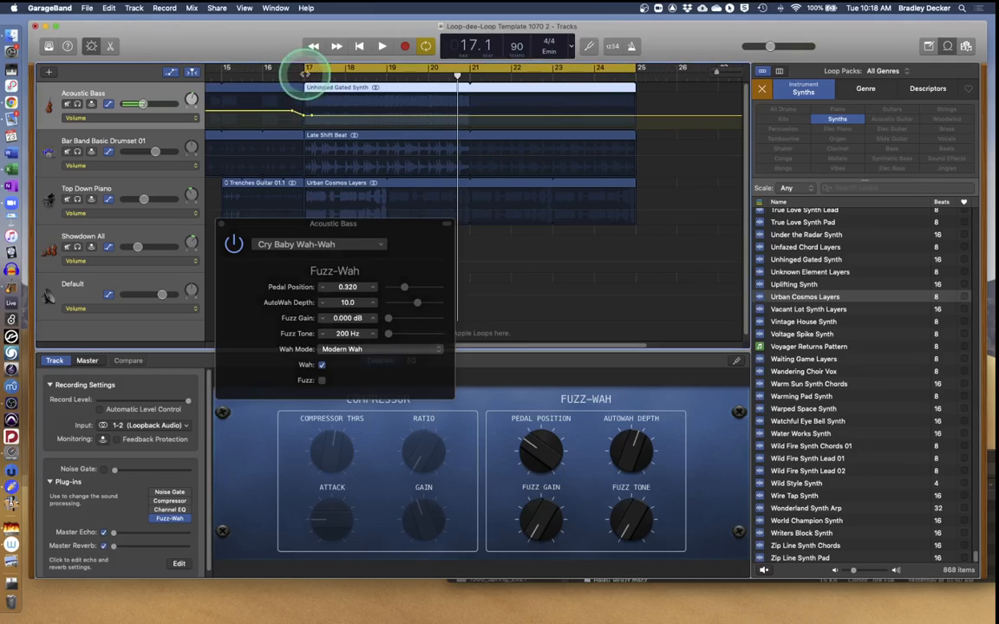
key("space")
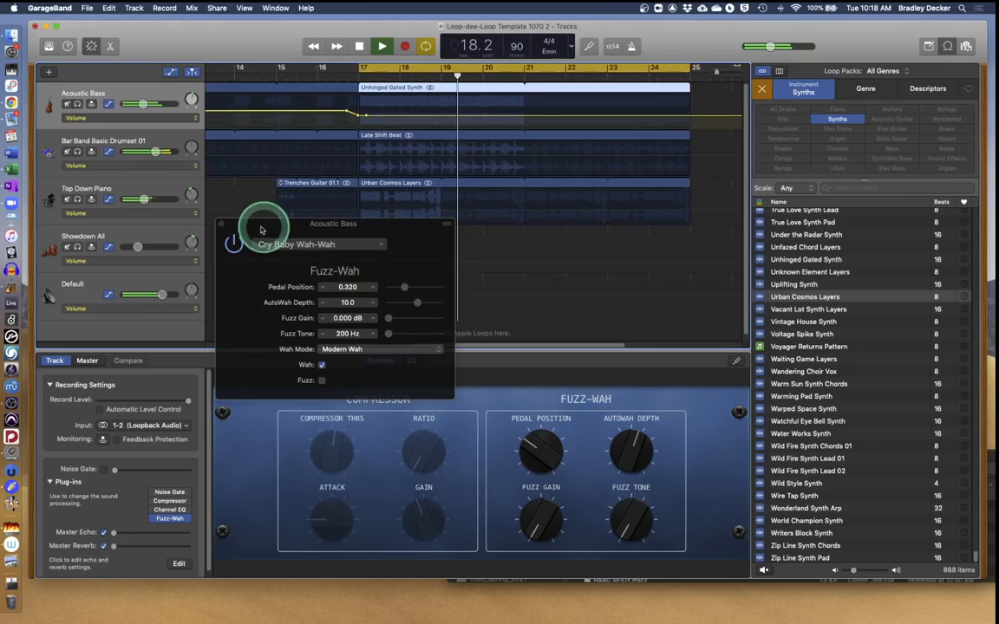
key("space")
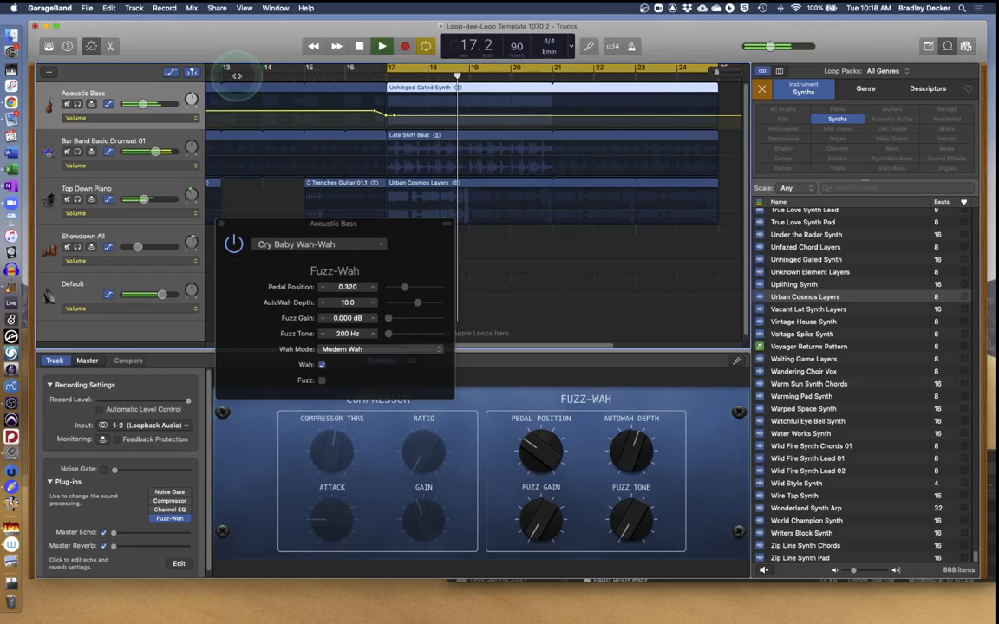
key("space")
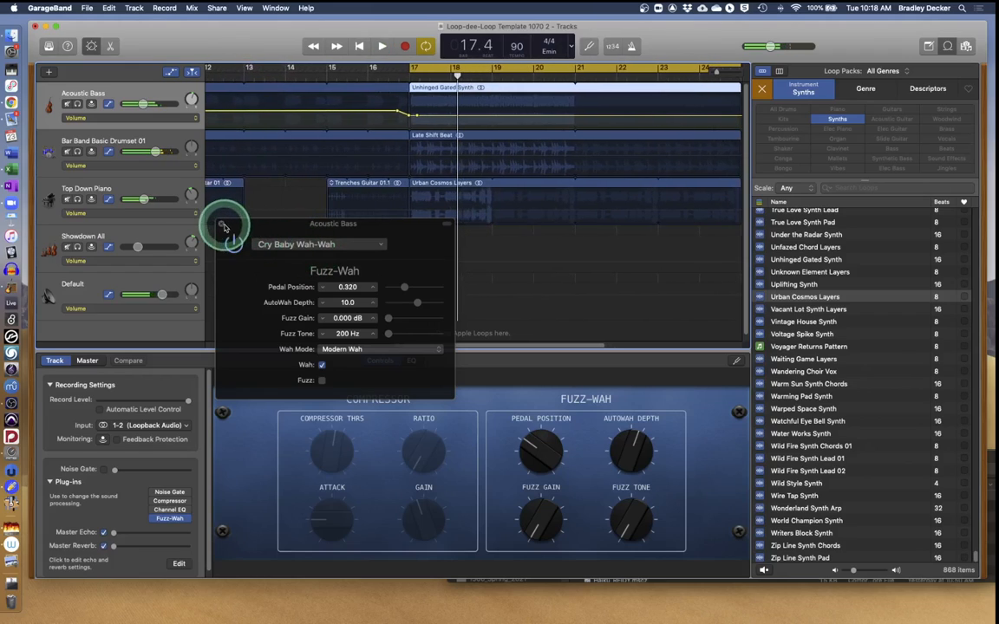
left_click(222, 225)
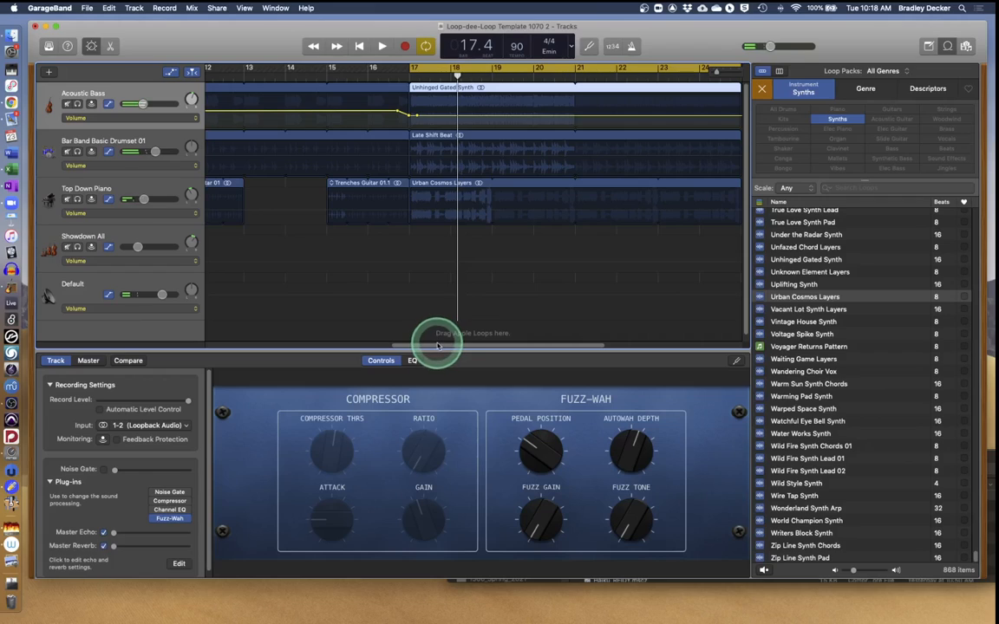
left_click_drag(437, 343, 501, 346)
left_click(93, 47)
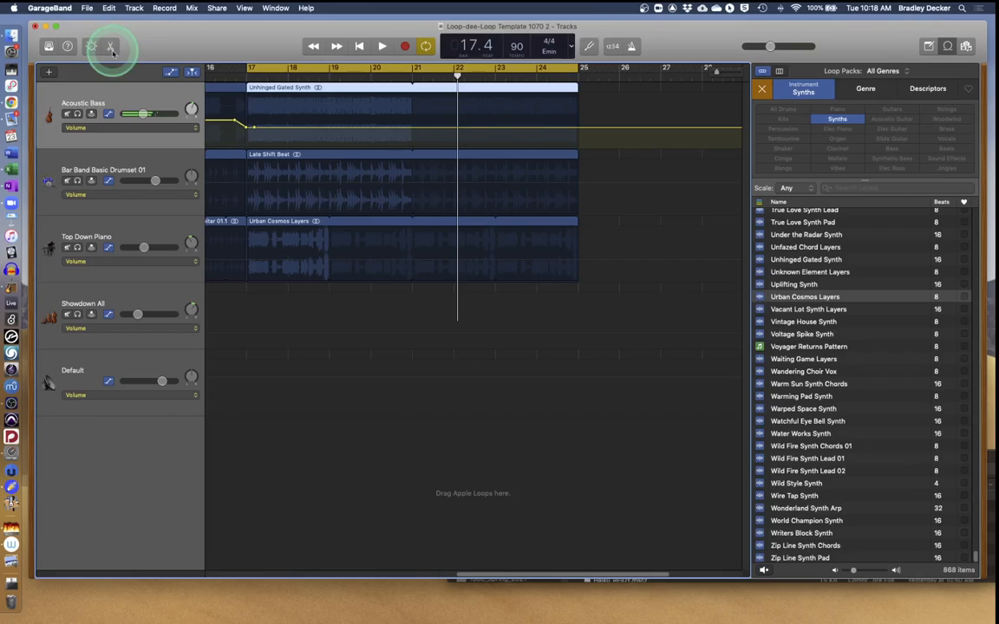
Hide the automation lanes and open the Unhinged Gated Synth region, leaving Reverse Playback off.
left_click(169, 72)
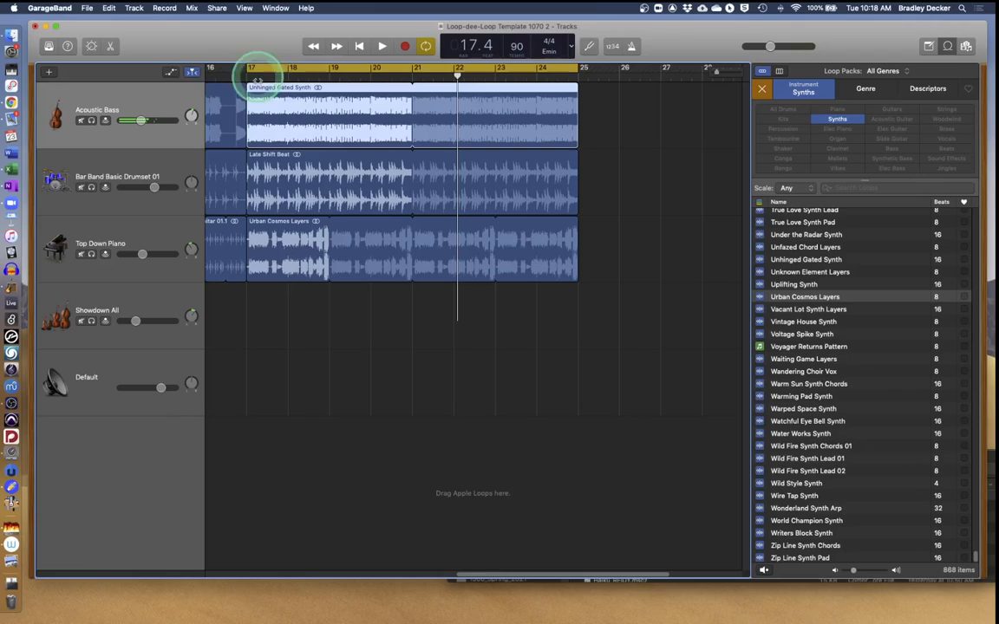
double_click(357, 90)
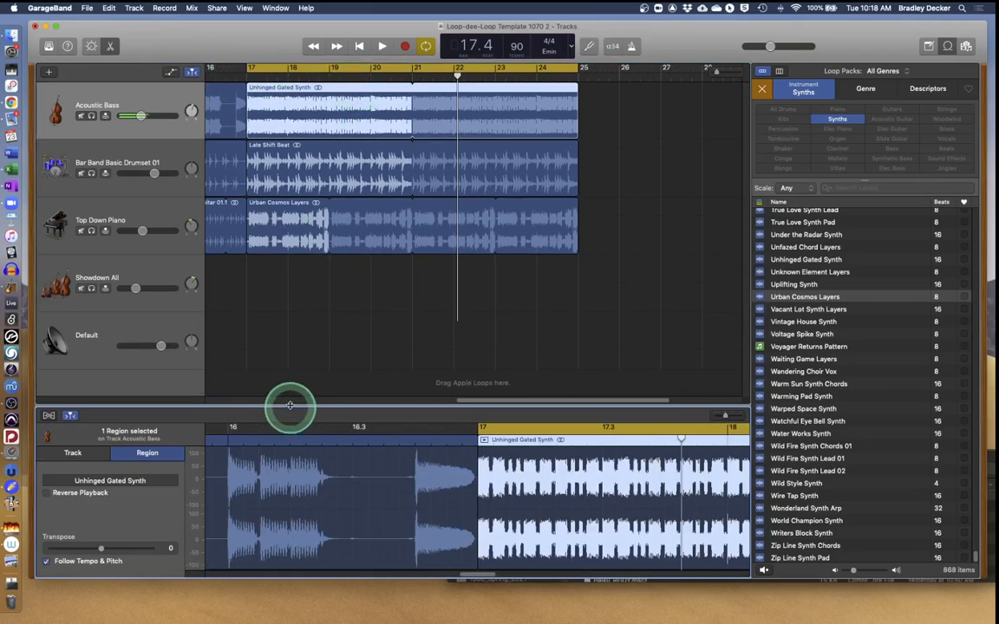
left_click(48, 493)
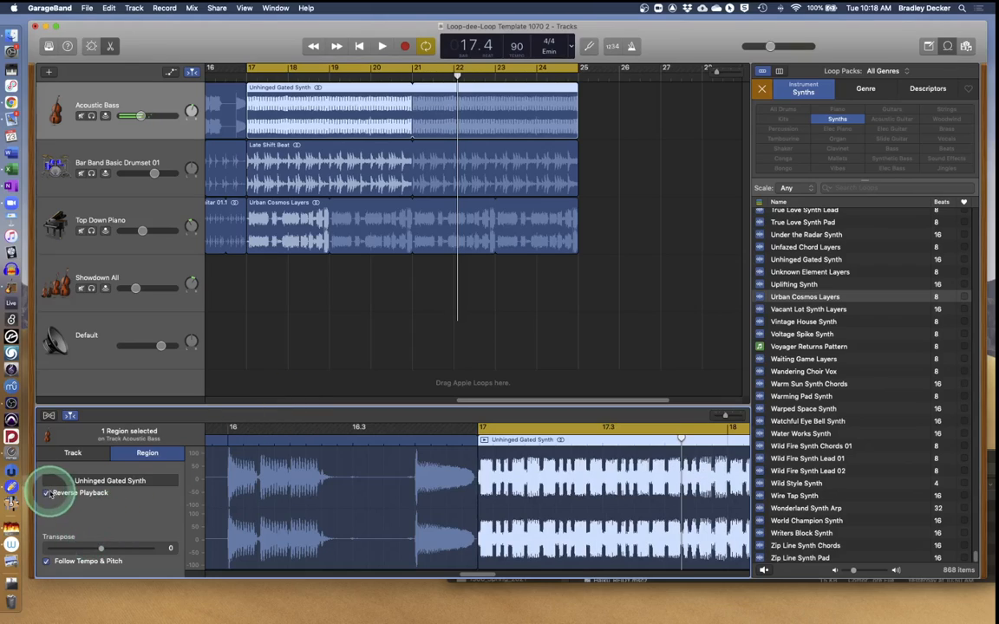
left_click(47, 493)
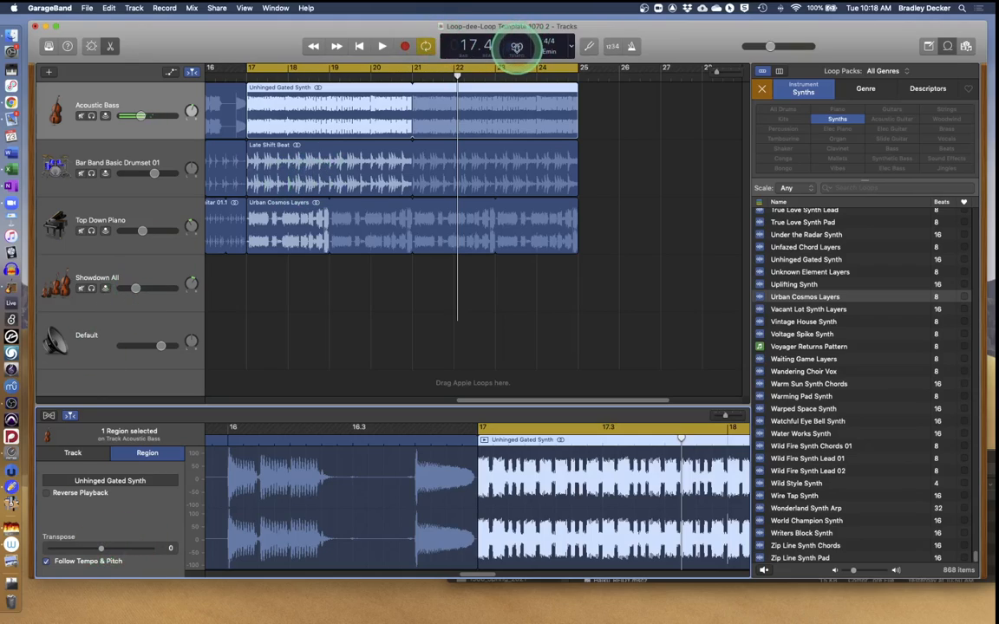
Keep the song key at E minor and switch off Cycle looping.
left_click(550, 51)
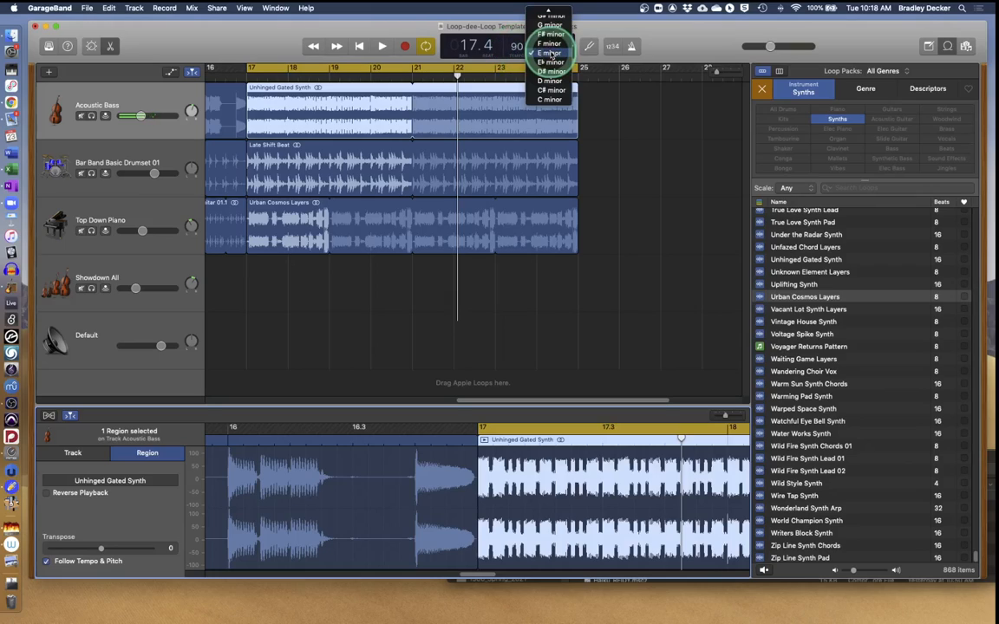
left_click(549, 53)
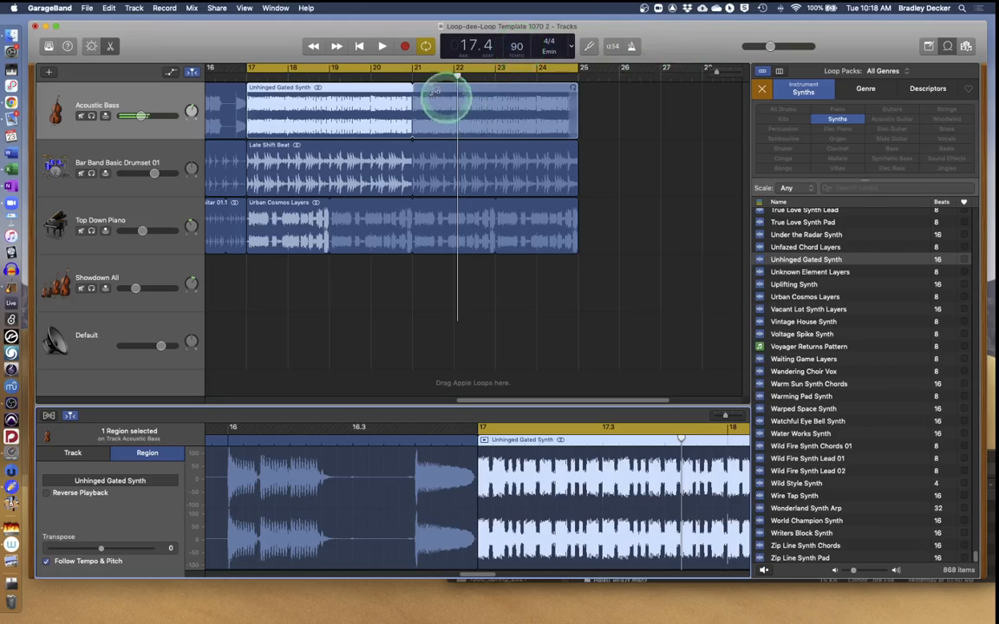
left_click(425, 45)
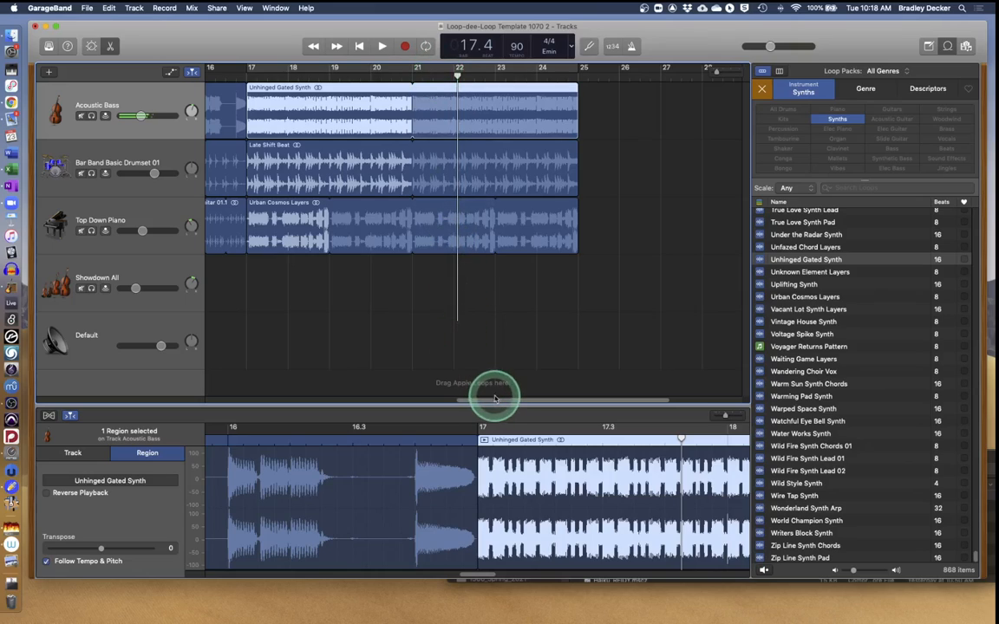
left_click_drag(495, 397, 236, 357)
Export the song as a 192 kbit/s MP3 named week7 plus the user's surname into 1070_week7.
left_click(216, 7)
left_click(217, 92)
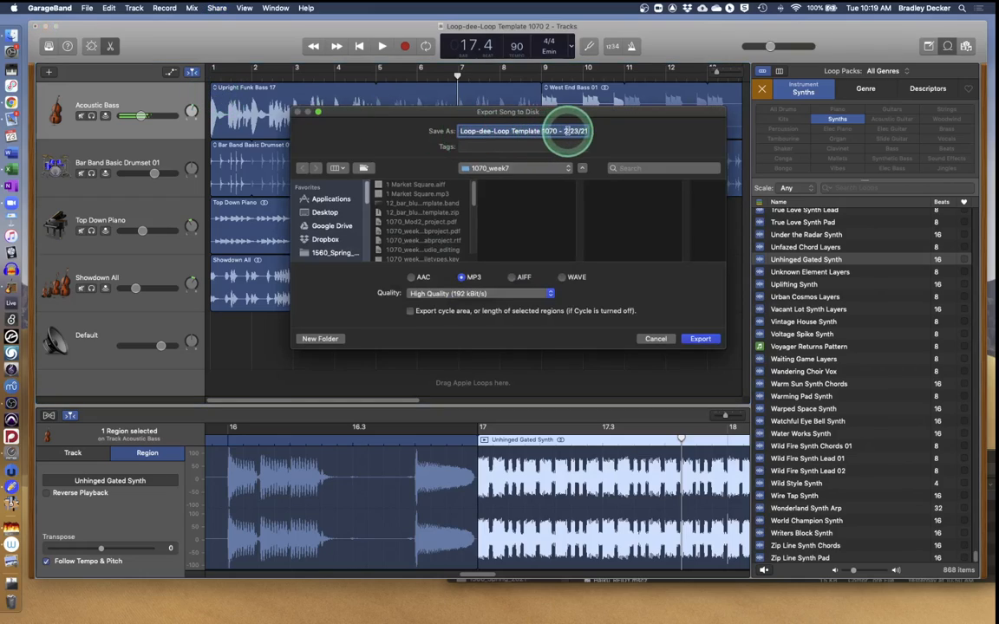
scroll(577, 131, "right", 1)
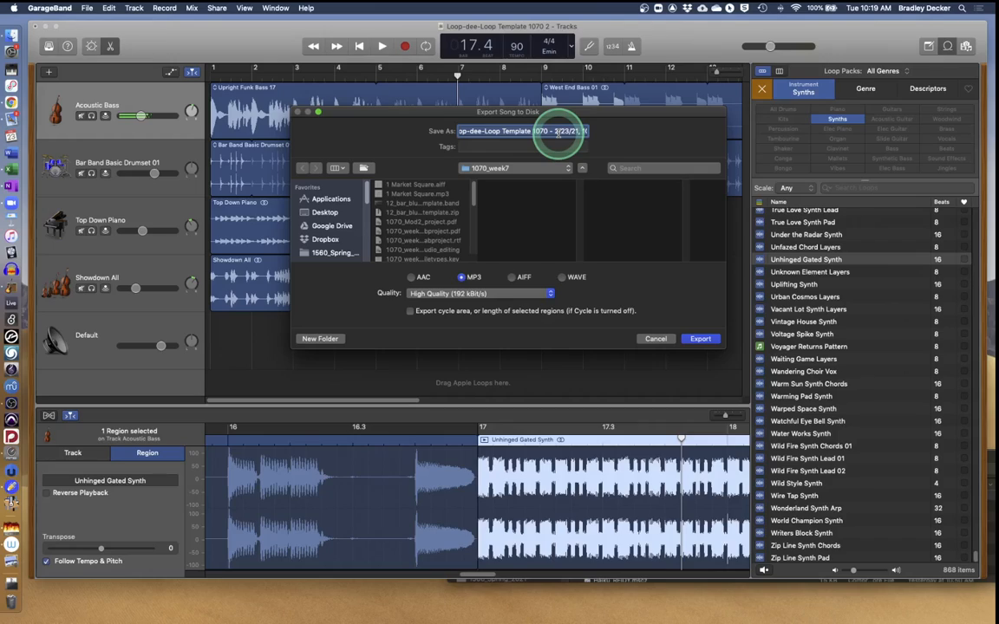
type("week7decker")
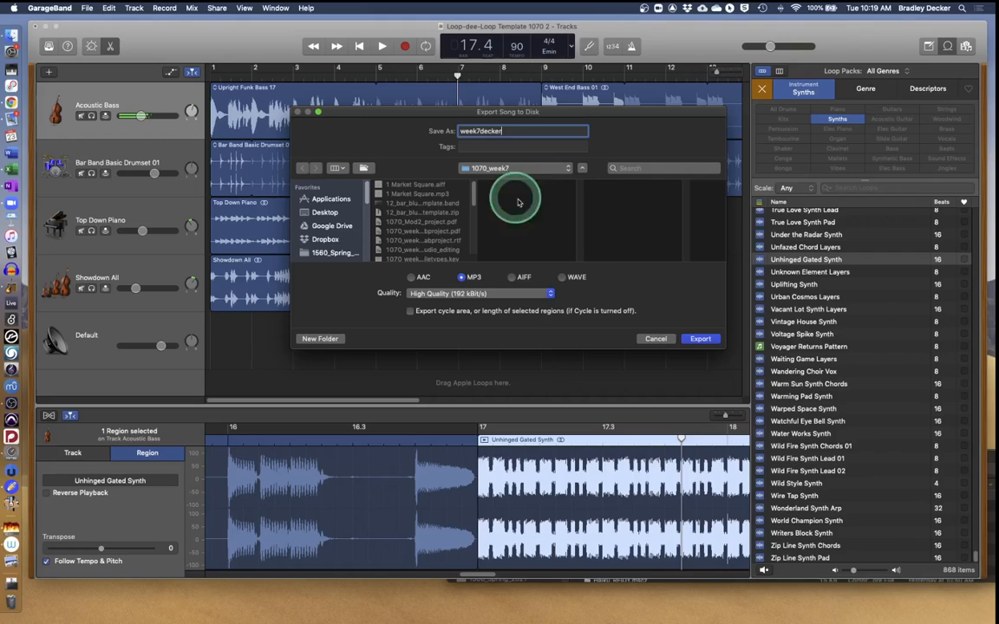
left_click(699, 339)
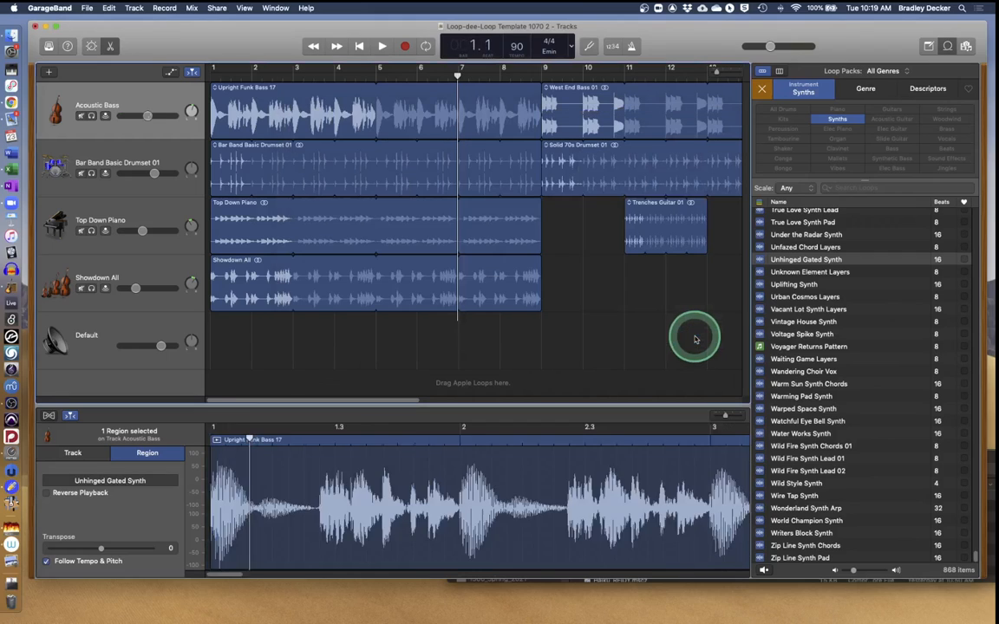